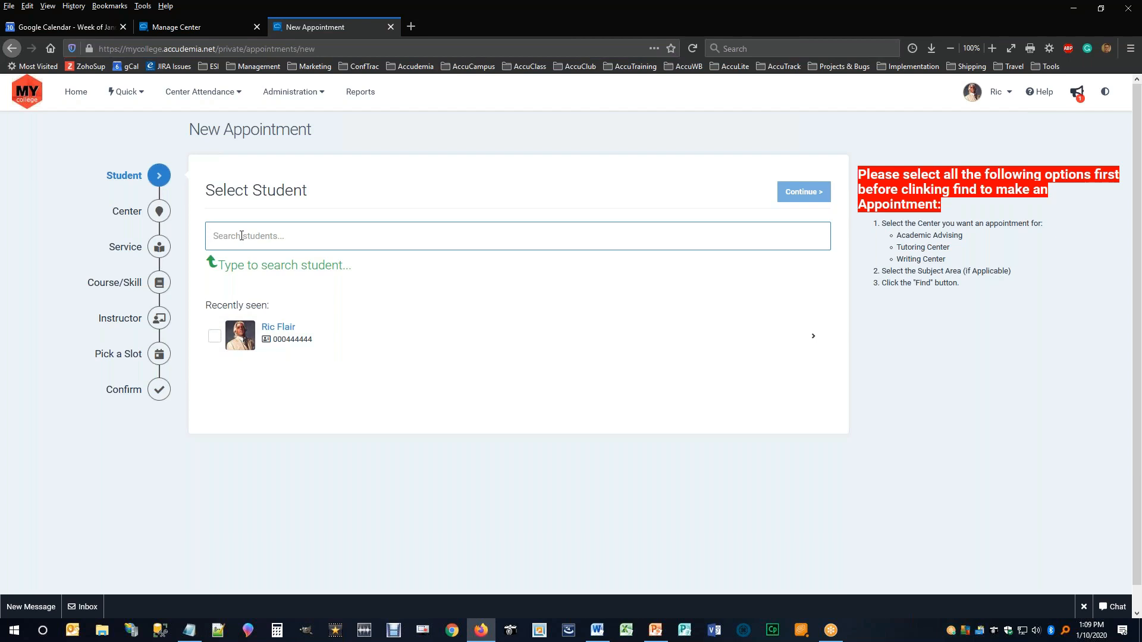
# Search for the student by partial ID number, select the first match and continue with the appointment
pyautogui.write('5555')
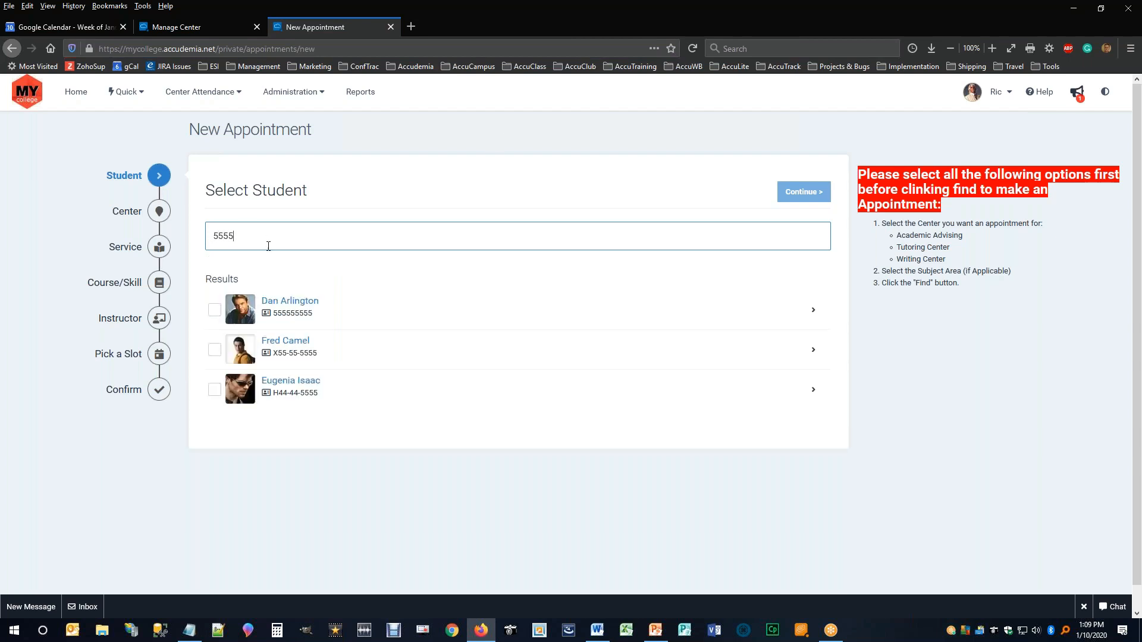
pyautogui.click(215, 310)
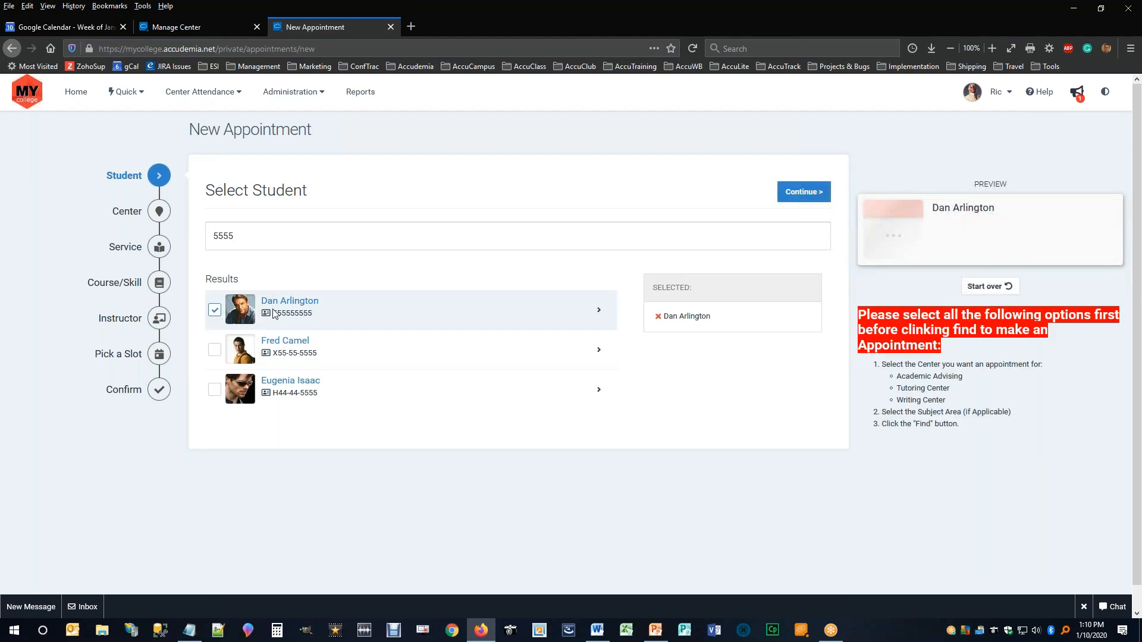
pyautogui.click(787, 194)
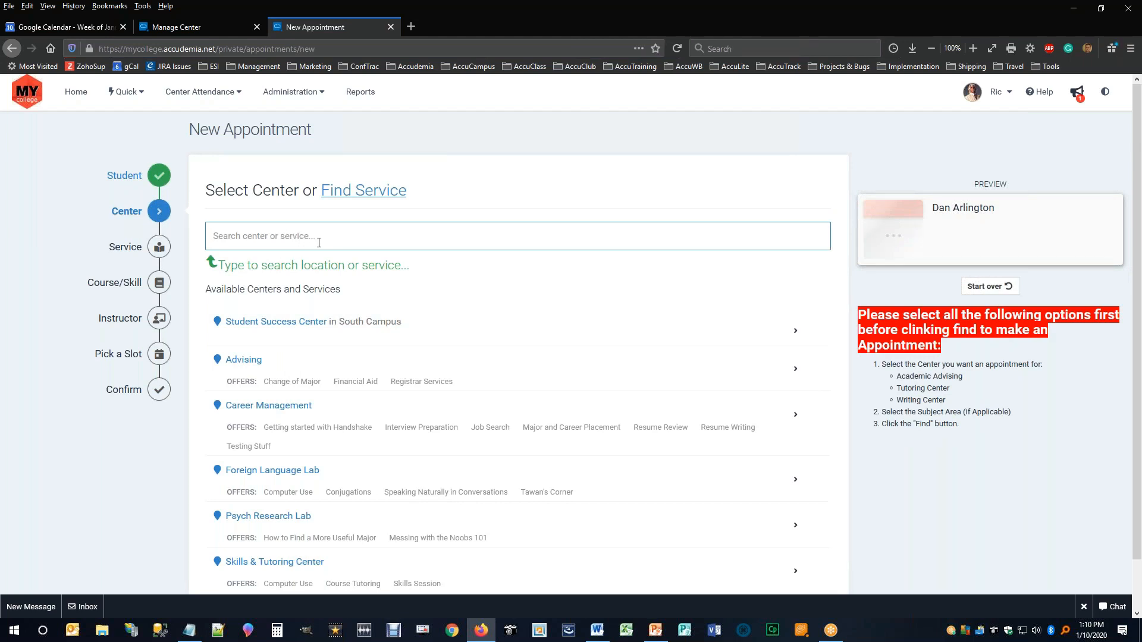
# Search the centers for Tutoring, then choose Course Tutoring at the Skills & Tutoring Center with the Math for Liberal Arts course
pyautogui.write('Tu')
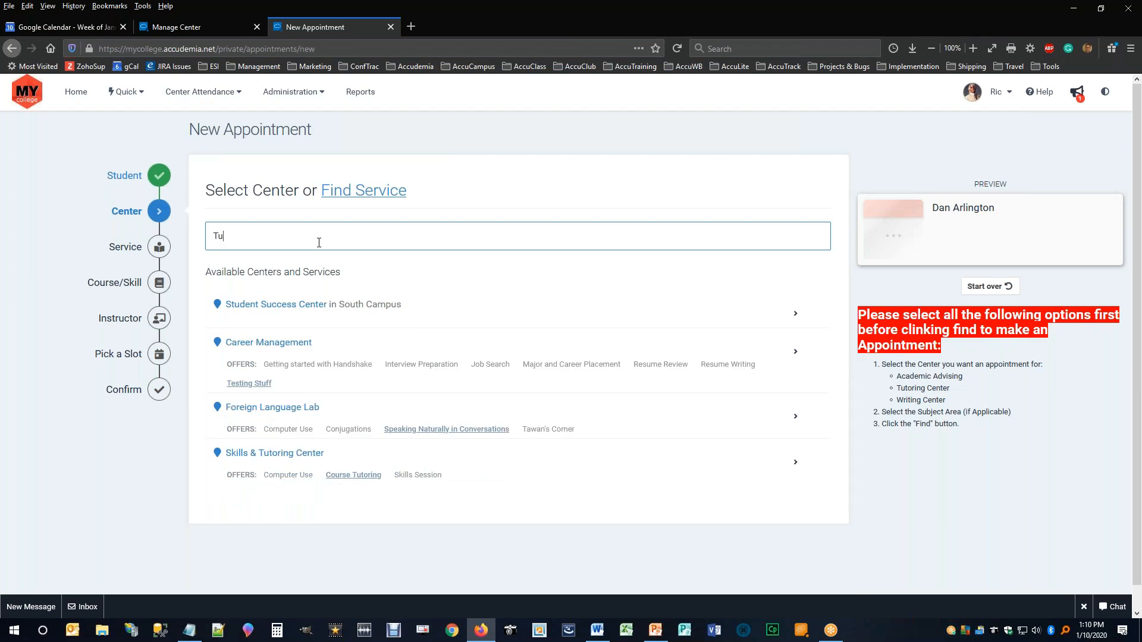
pyautogui.write('toring')
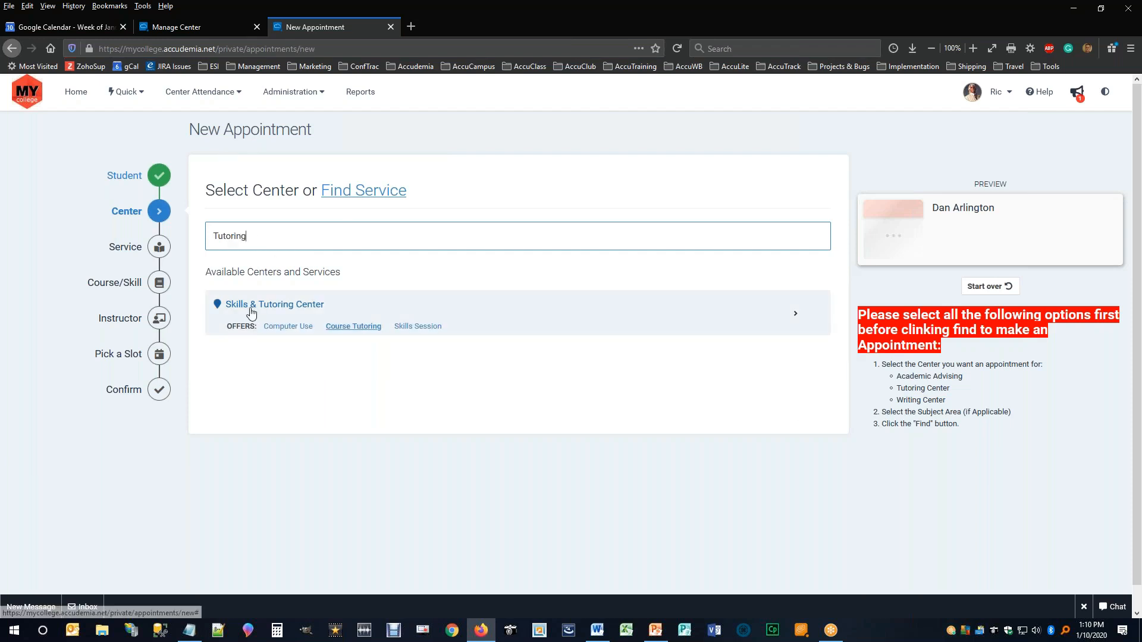
pyautogui.click(351, 332)
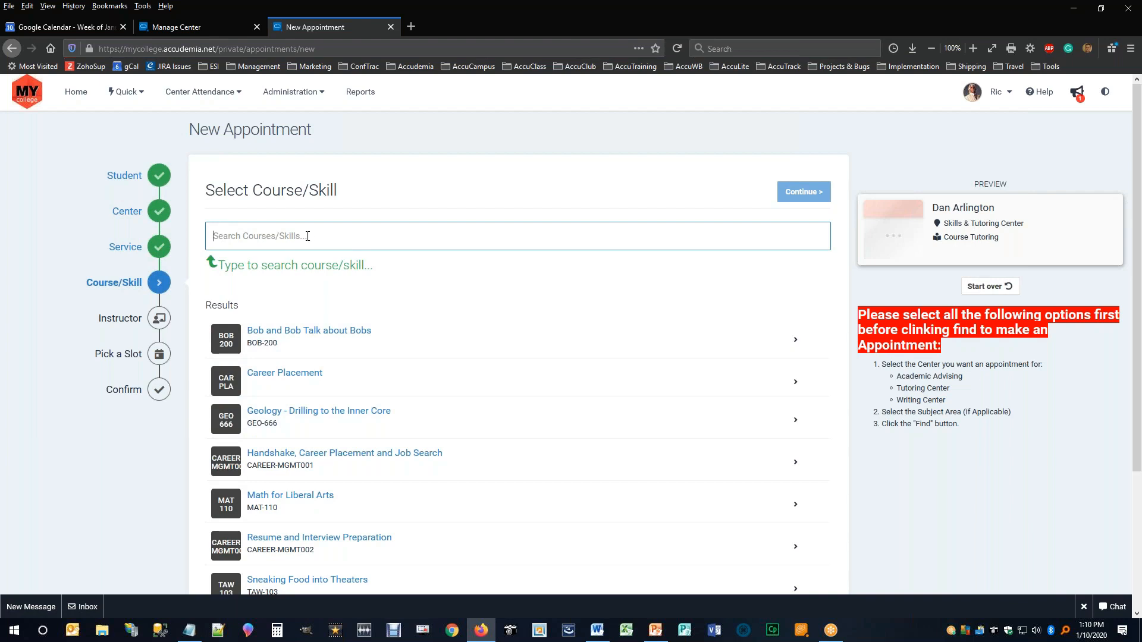
pyautogui.click(309, 500)
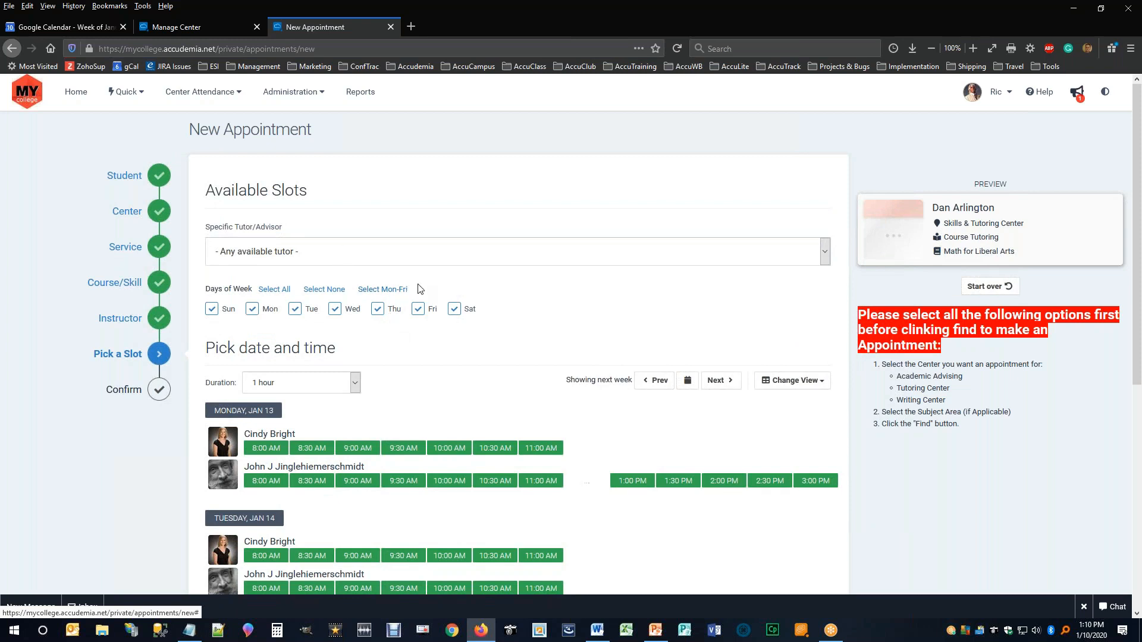
# Pick the second tutor's 1:00 PM one-hour slot on Monday, January 13, and confirm the appointment without notes
pyautogui.scroll(-2, 464, 287)
pyautogui.scroll(1, 464, 287)
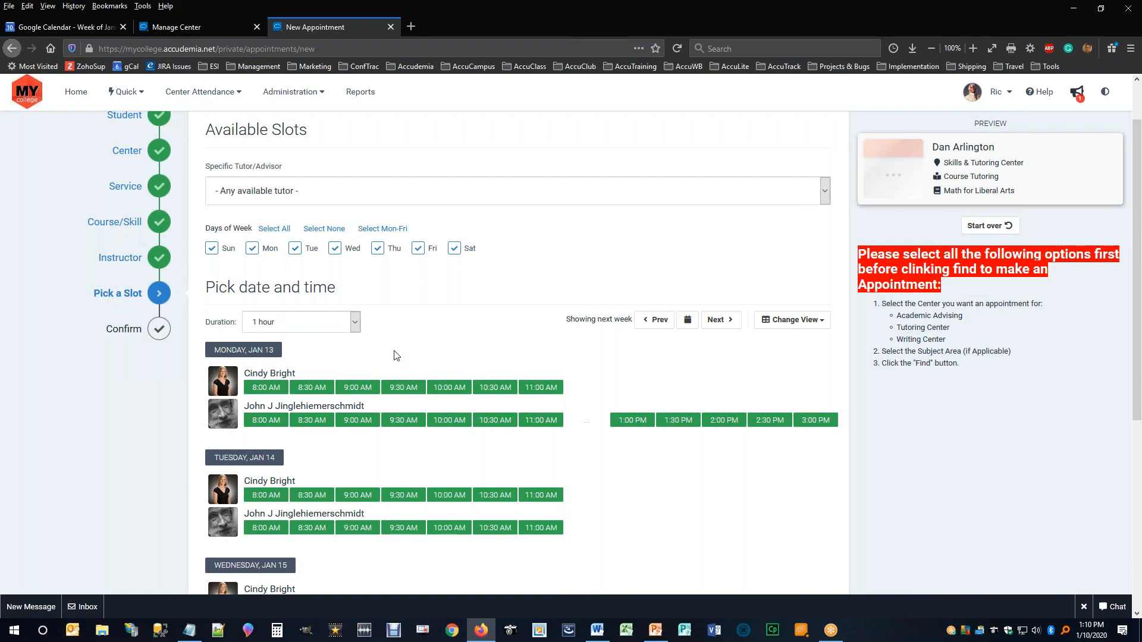
pyautogui.scroll(-3, 394, 357)
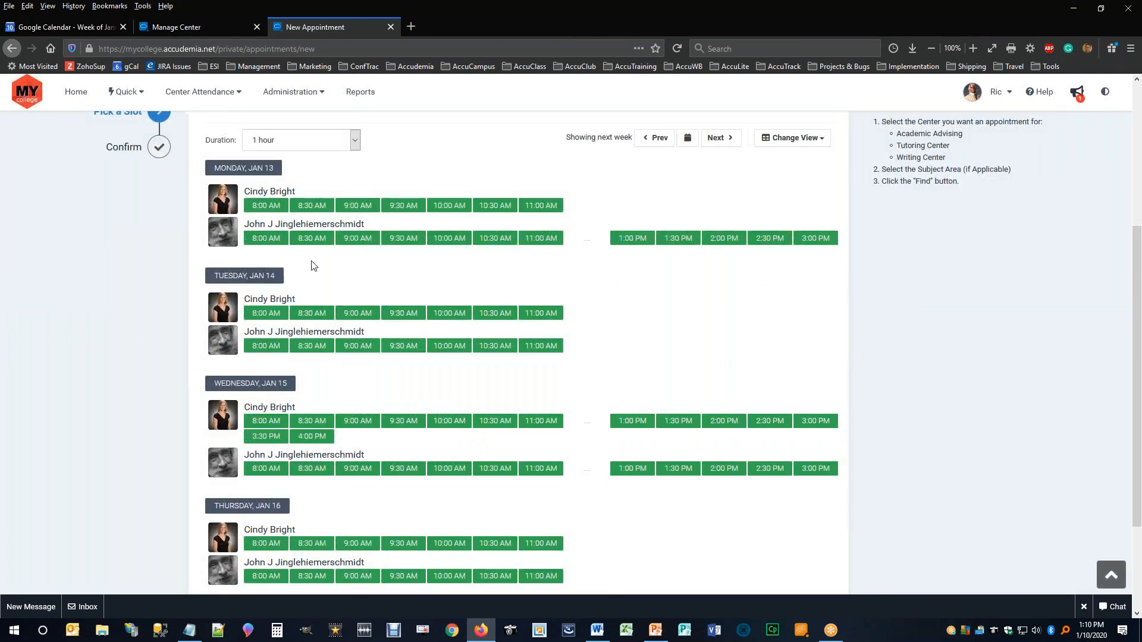
pyautogui.scroll(3, 452, 455)
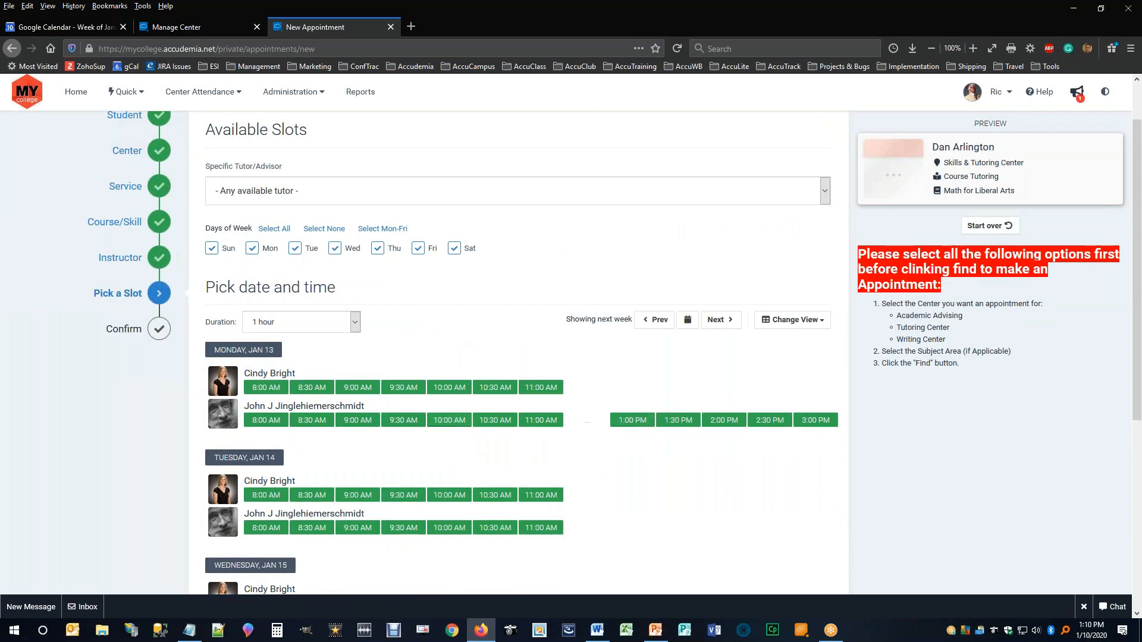
pyautogui.scroll(1, 452, 396)
pyautogui.scroll(-1, 713, 402)
pyautogui.click(633, 426)
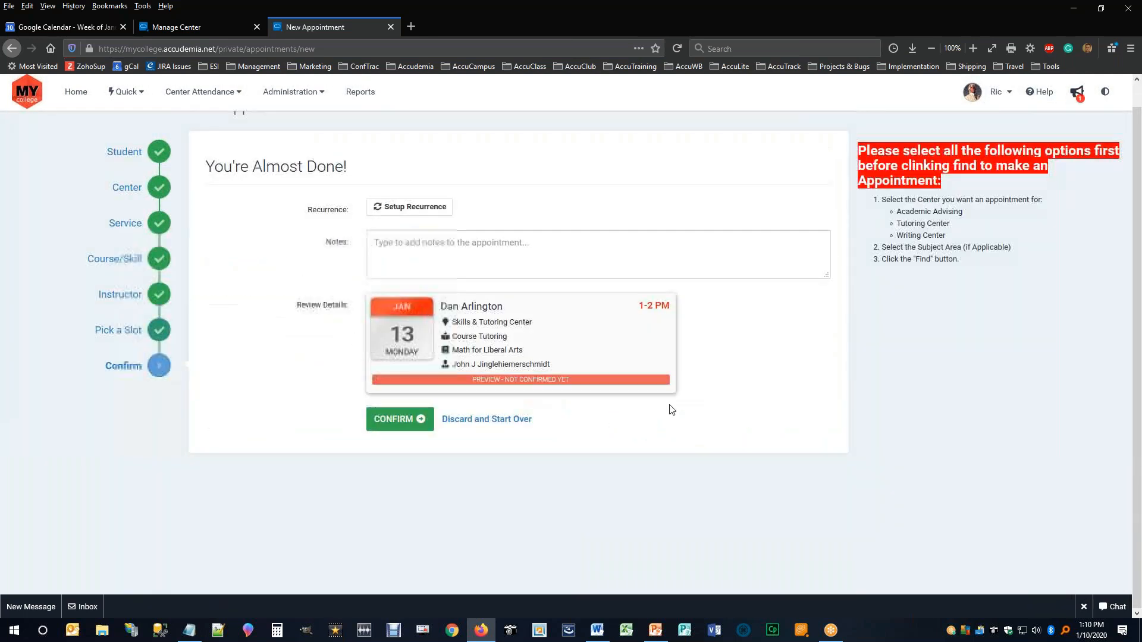
pyautogui.click(374, 250)
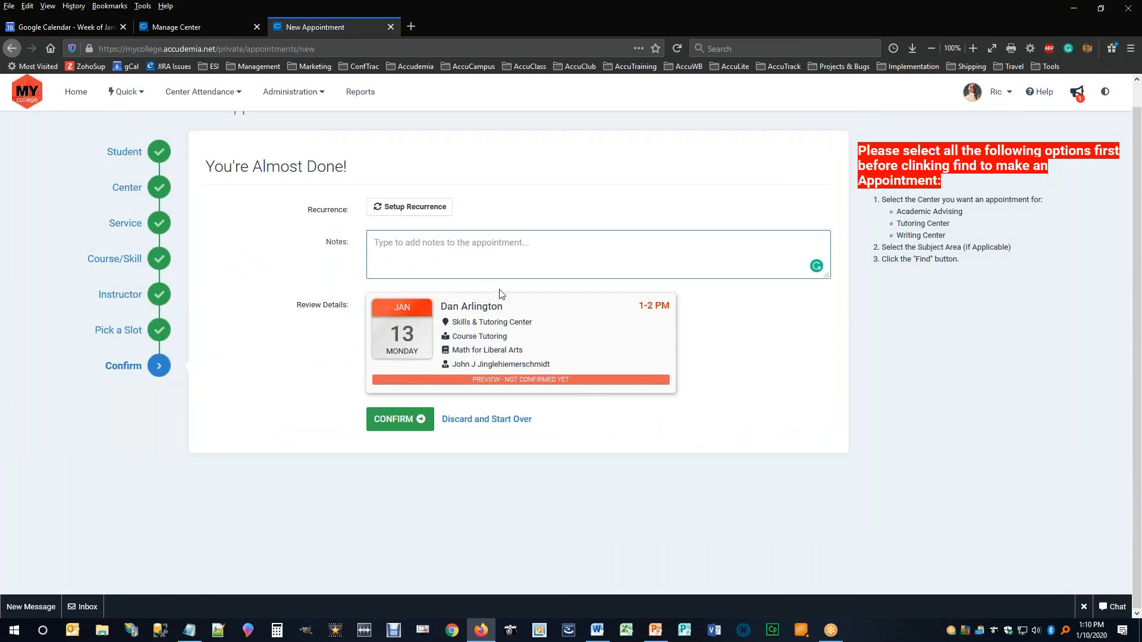
pyautogui.click(414, 427)
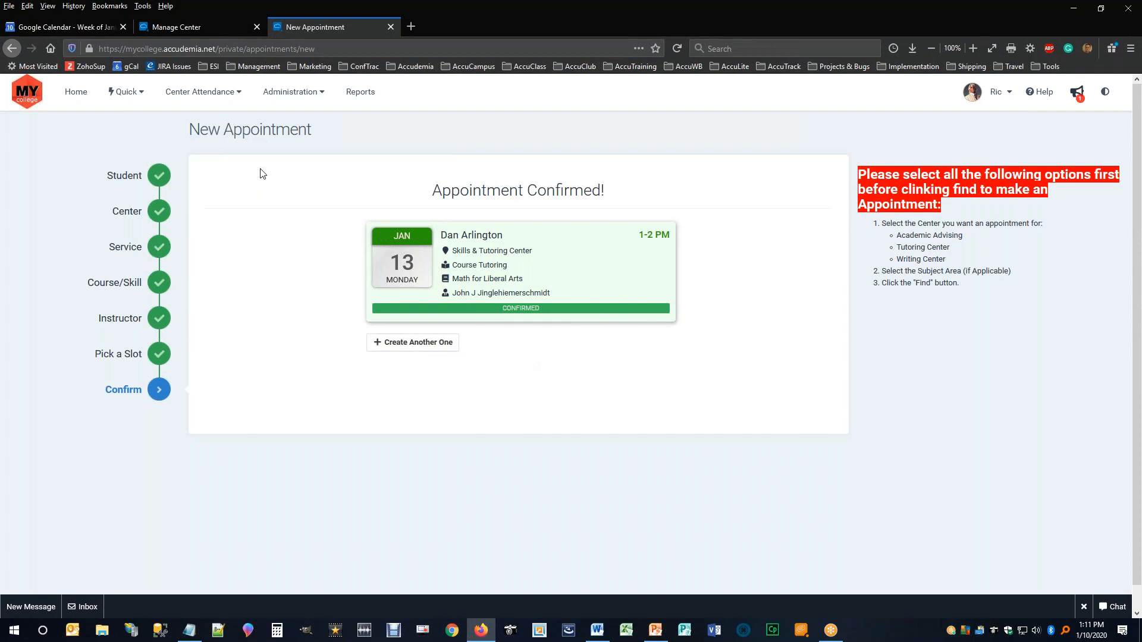
# Open the Manage Center page under Center Attendance and dismiss both text message notifications
pyautogui.click(138, 97)
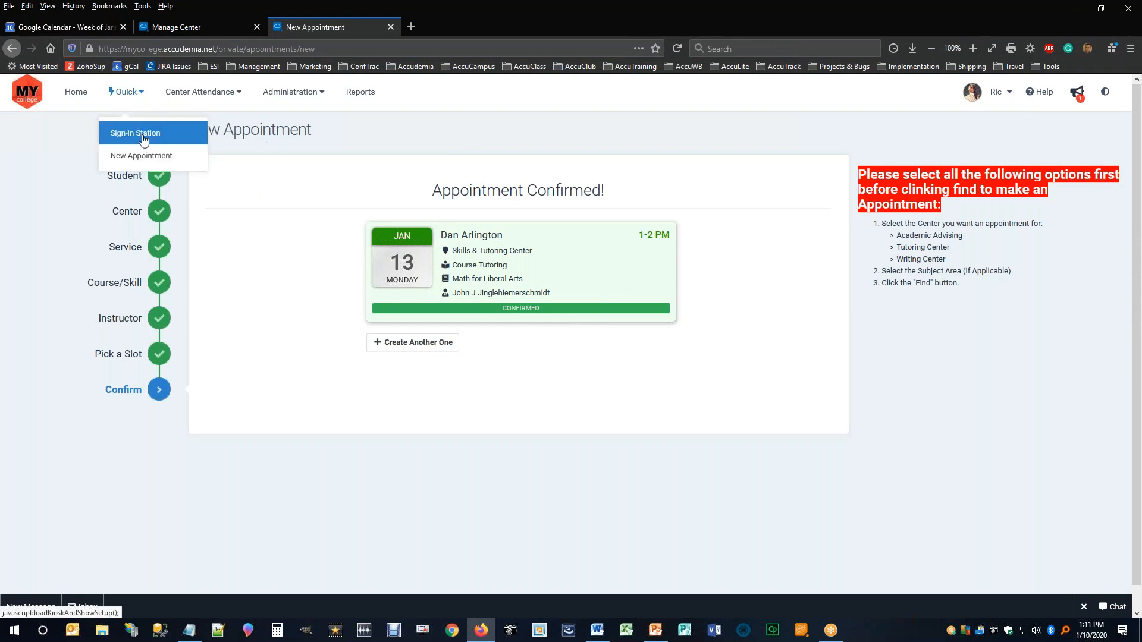
pyautogui.click(241, 98)
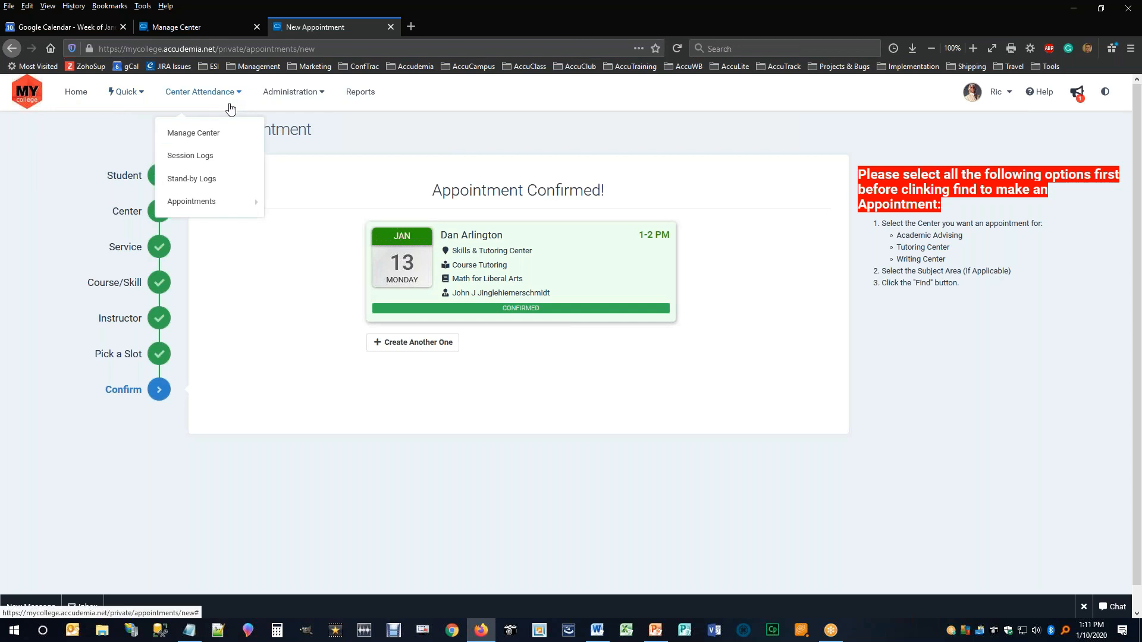
pyautogui.click(199, 131)
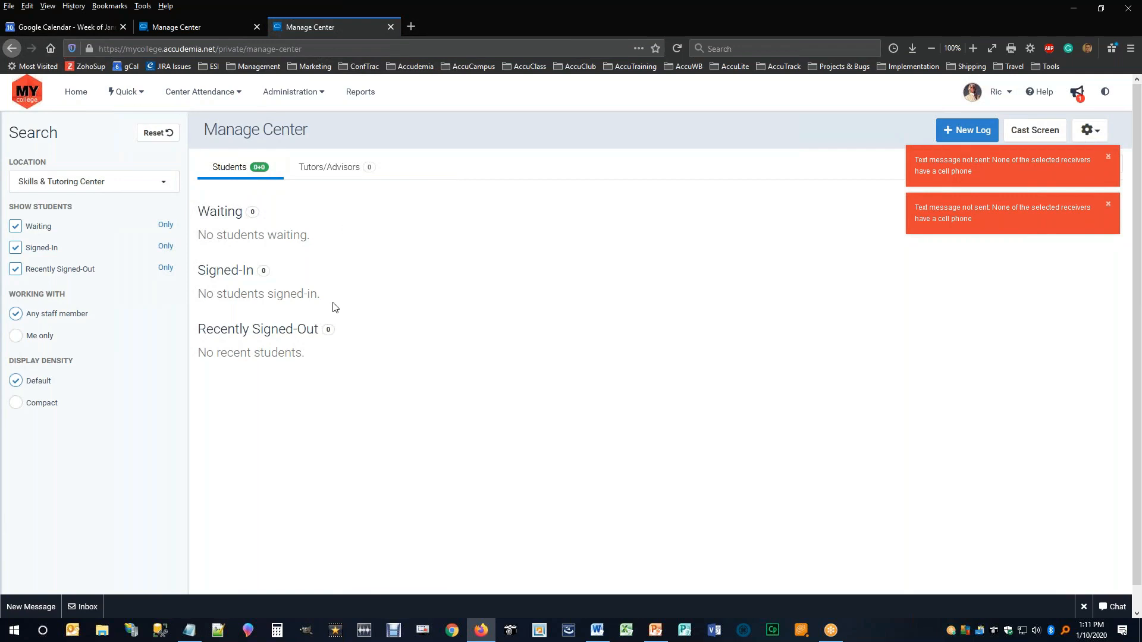
pyautogui.click(1109, 204)
pyautogui.click(1108, 157)
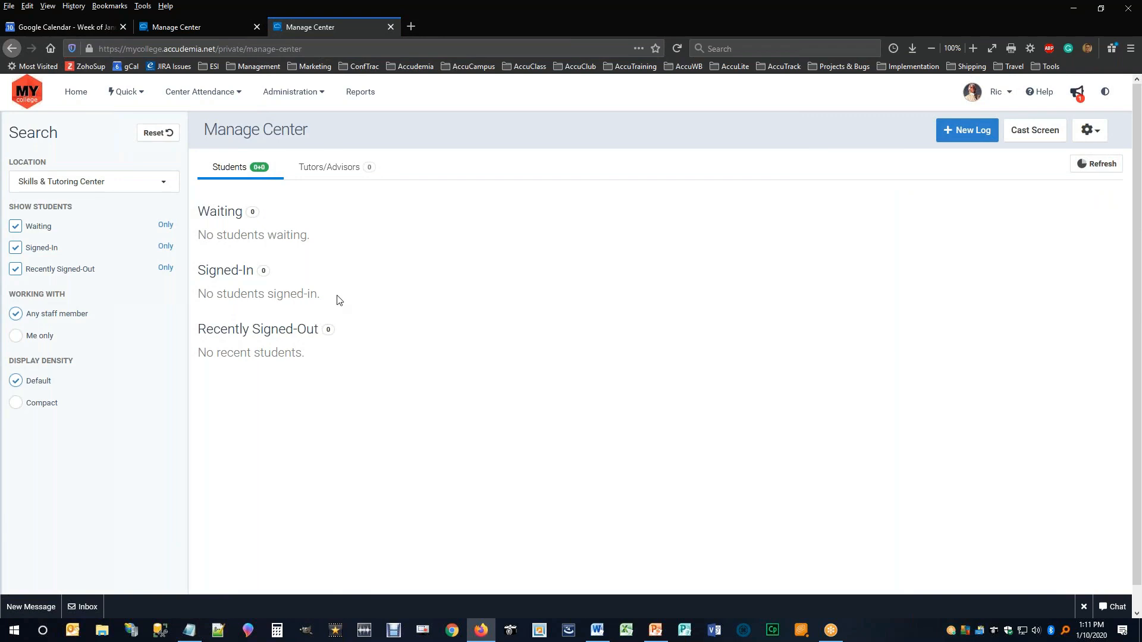
# Start a new appointment over the Manage Center page, find the student by first name, select them and continue
pyautogui.click(138, 94)
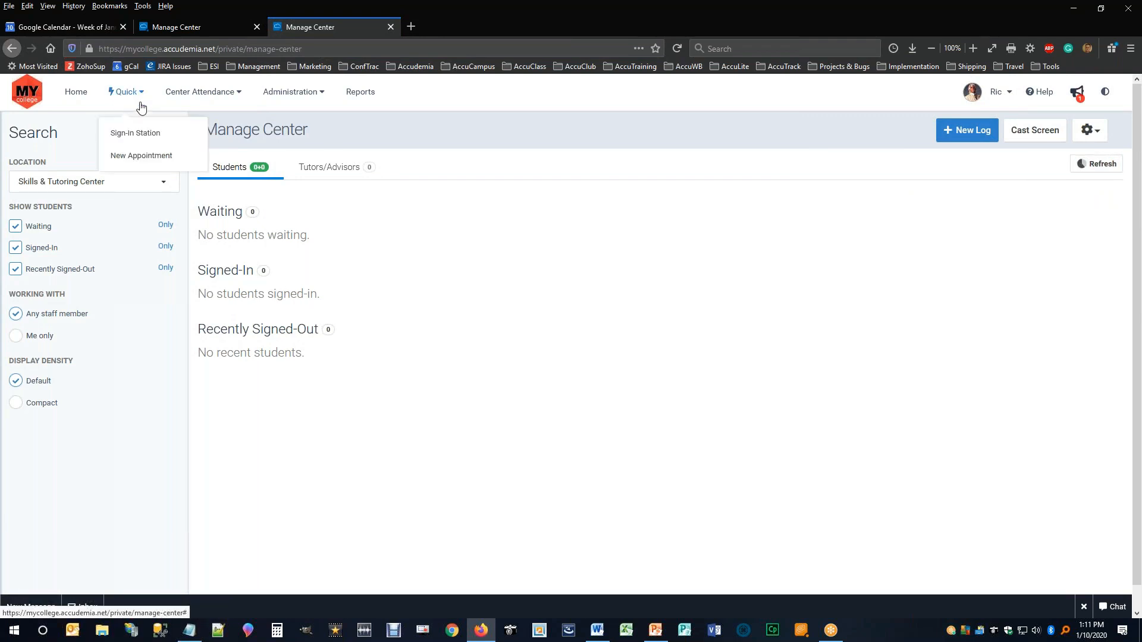
pyautogui.click(143, 156)
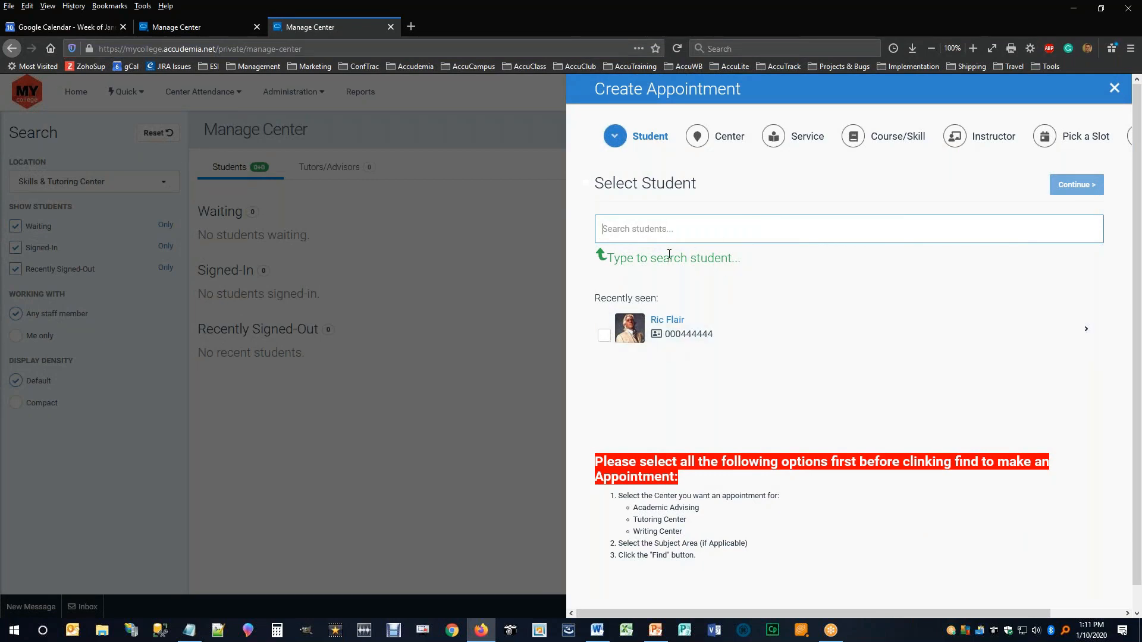
pyautogui.write('5555')
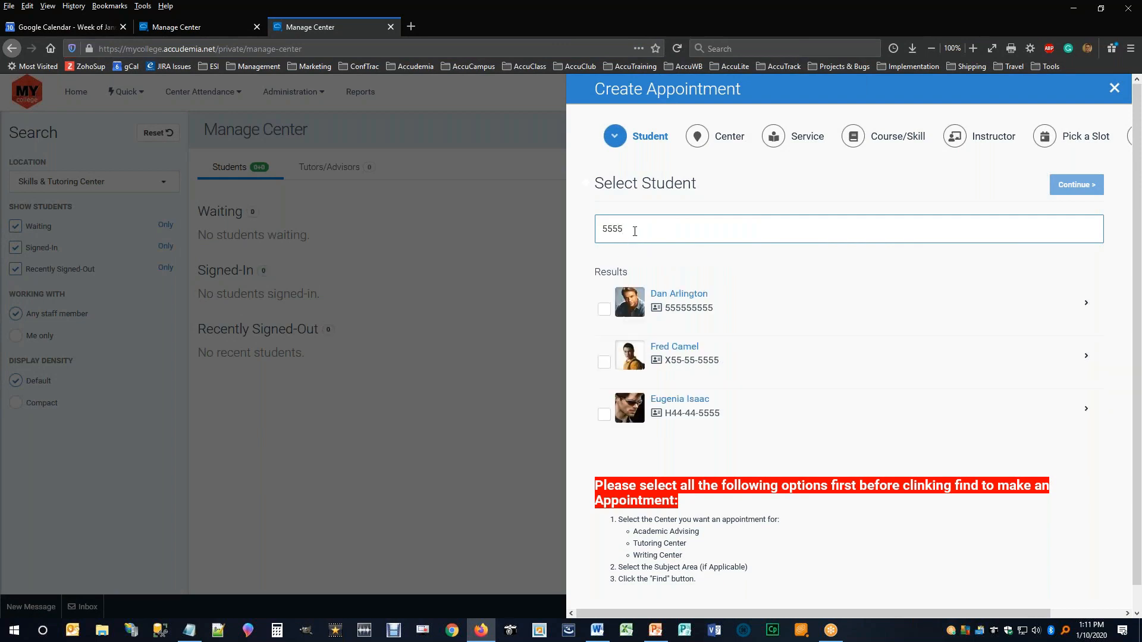
pyautogui.moveTo(634, 232); pyautogui.dragTo(590, 231)
pyautogui.write('Dan')
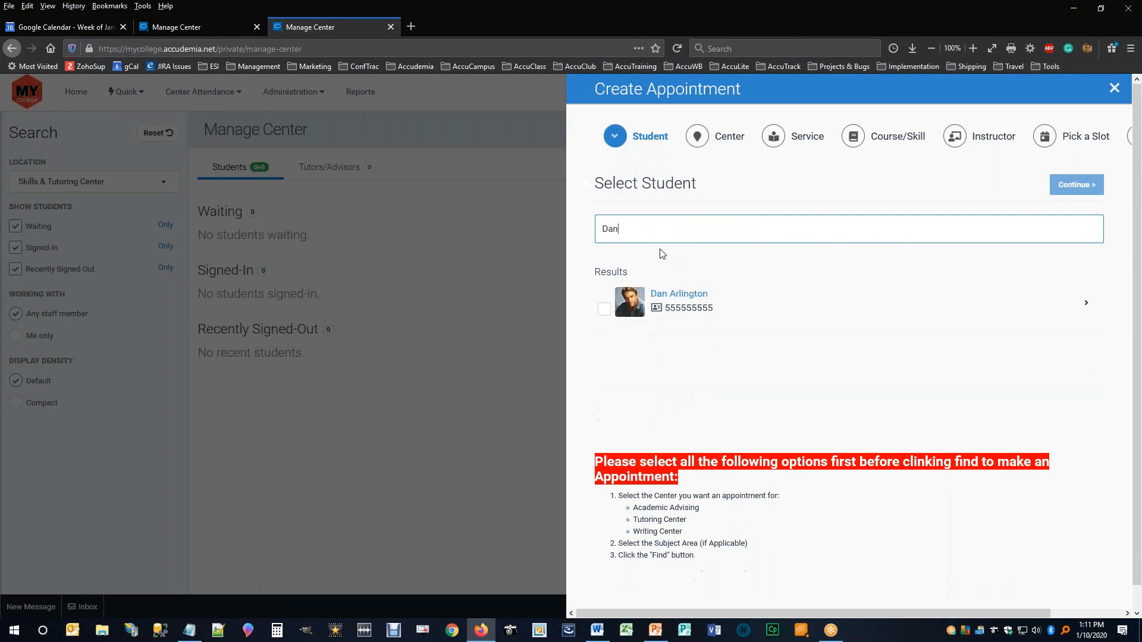
pyautogui.click(604, 310)
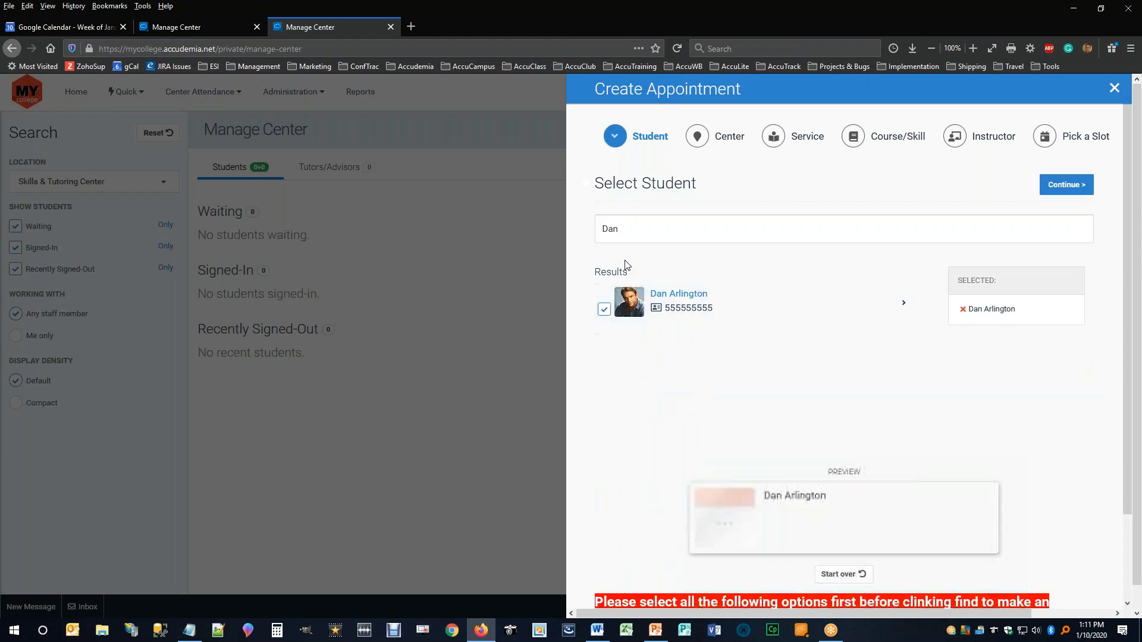
pyautogui.click(1066, 195)
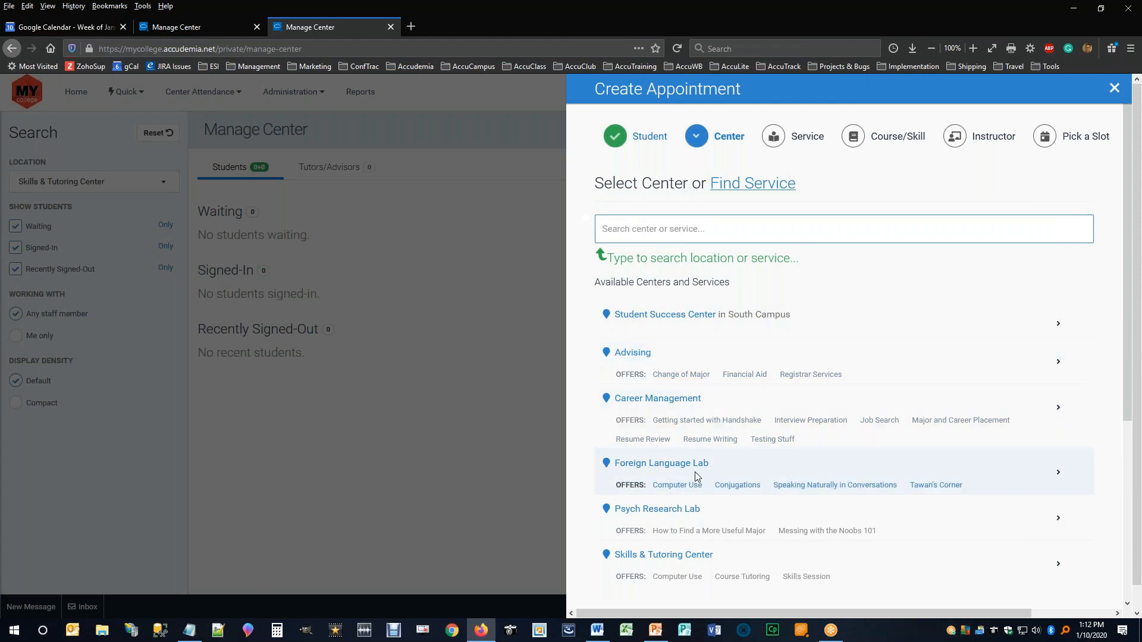
# Set the appointment to the Skills & Tutoring Center, Course Tutoring service and Math for Liberal Arts course
pyautogui.click(656, 563)
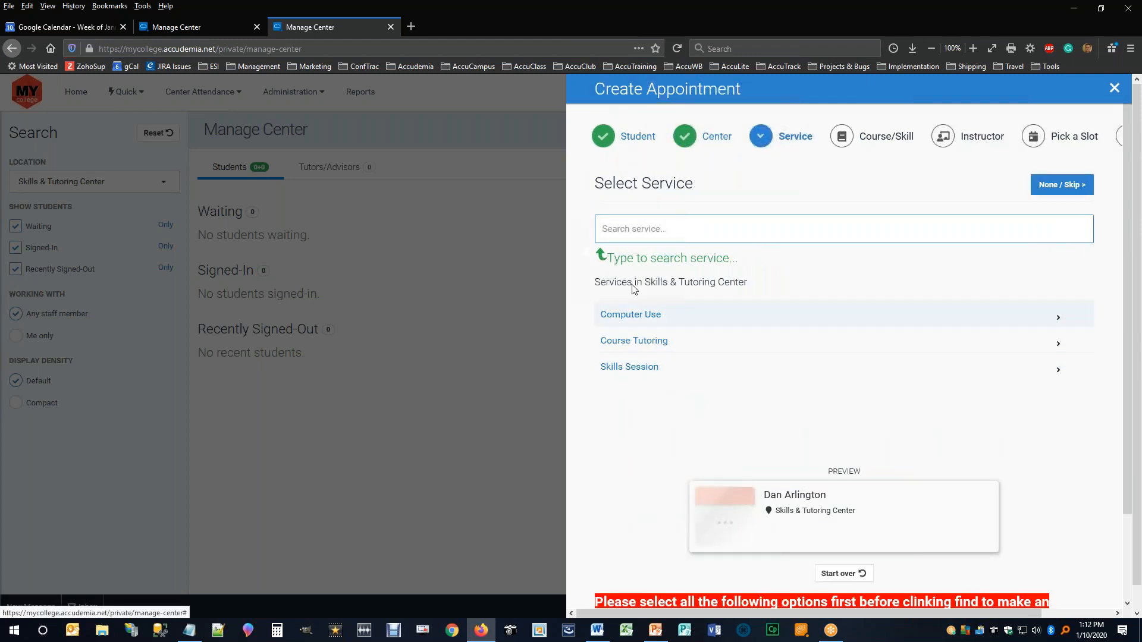
pyautogui.click(653, 350)
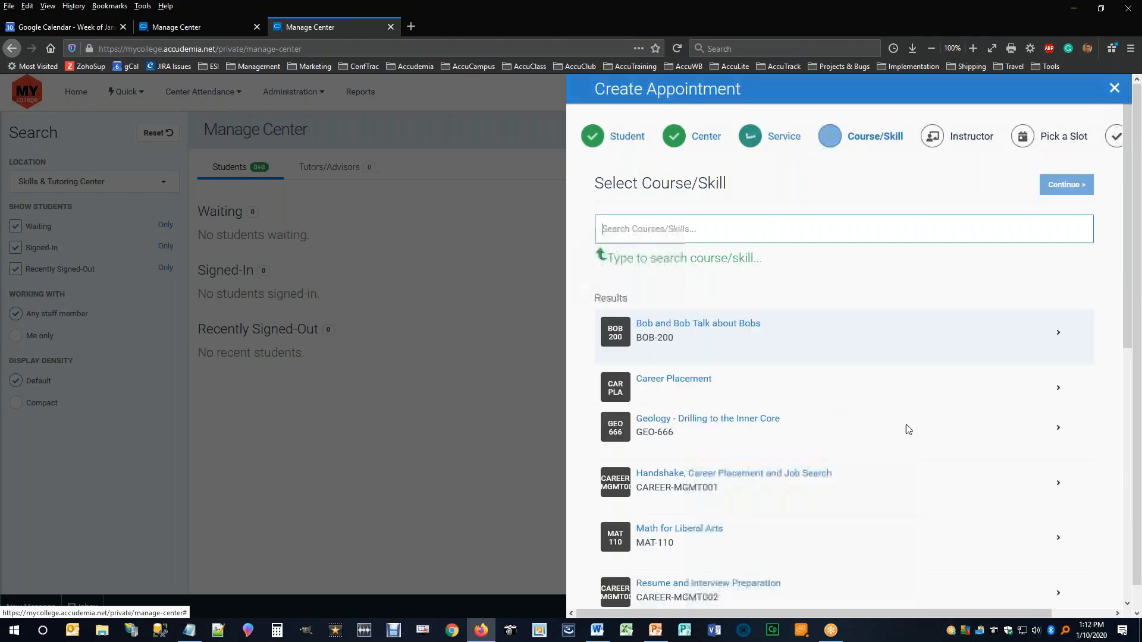
pyautogui.click(687, 536)
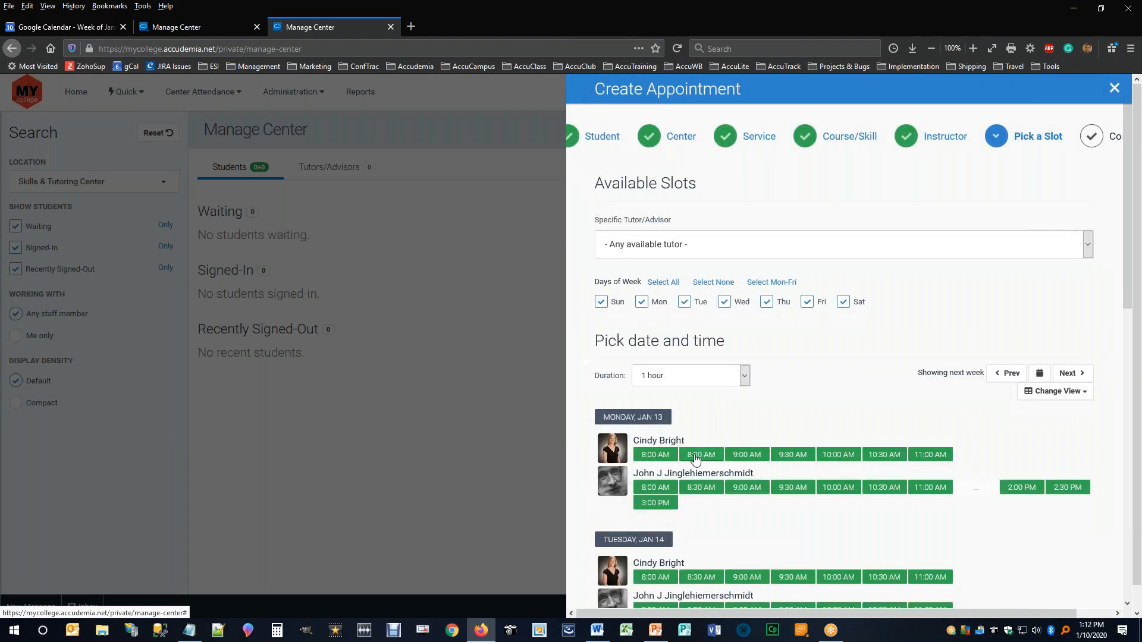
# Book the second tutor's 8:00 AM slot on Tuesday, January 14, confirm the appointment and close the appointment form
pyautogui.scroll(-3, 721, 495)
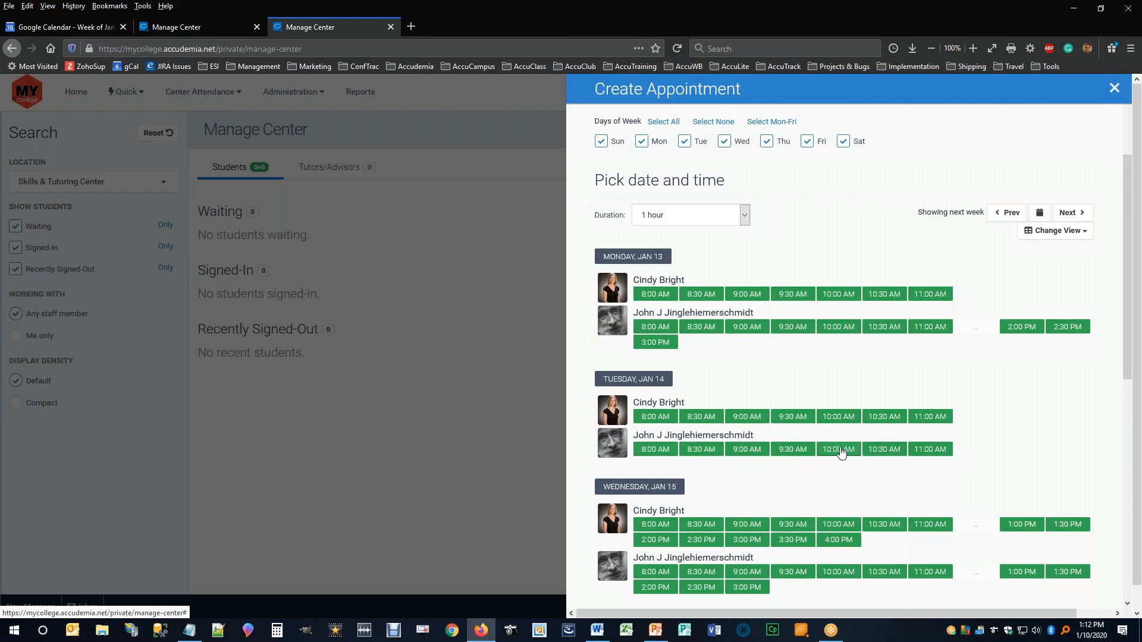
pyautogui.click(651, 450)
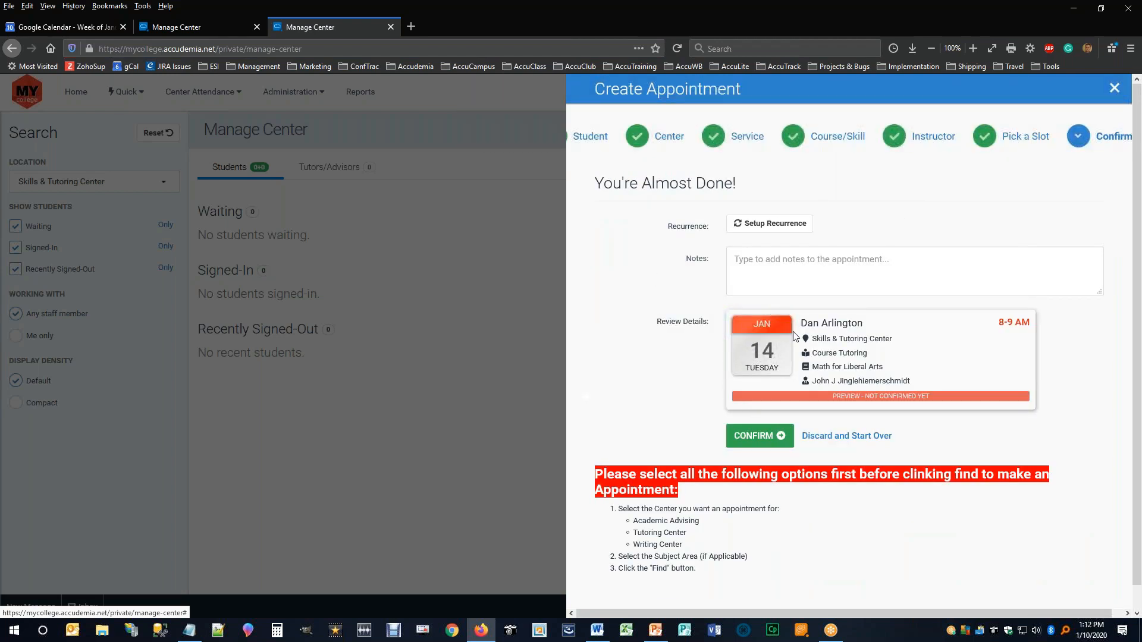
pyautogui.click(763, 437)
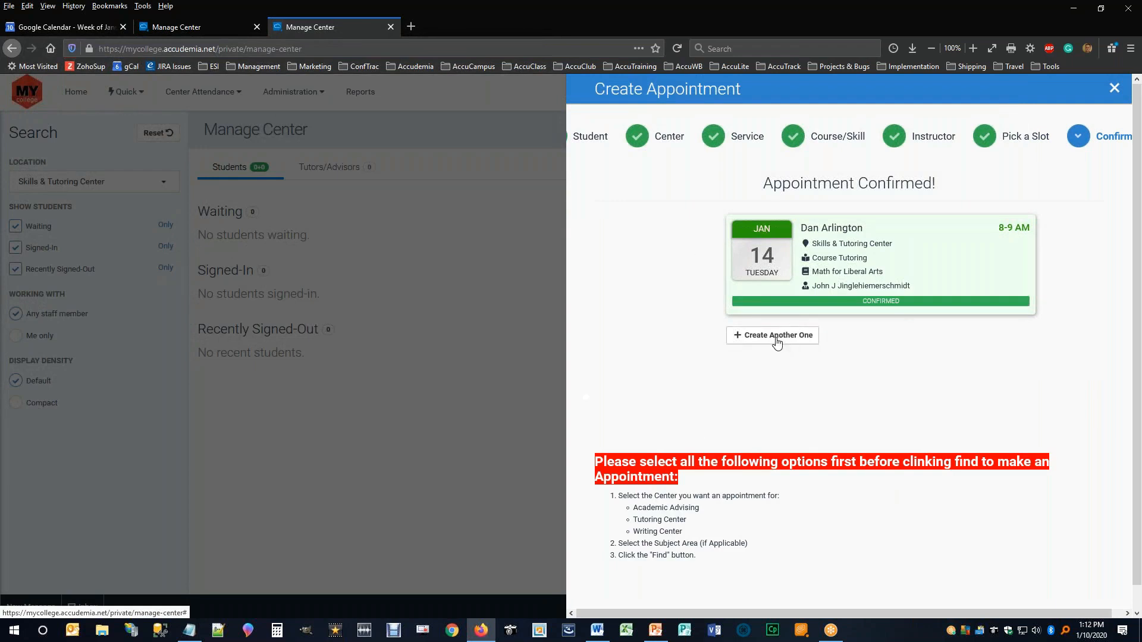
pyautogui.click(775, 336)
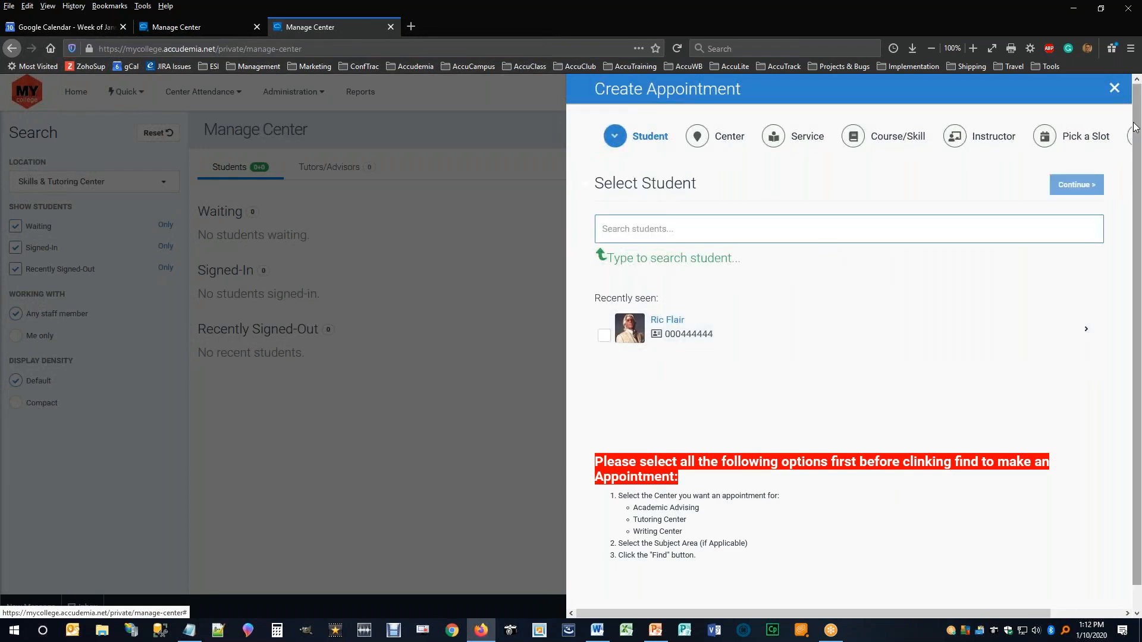
pyautogui.click(1116, 100)
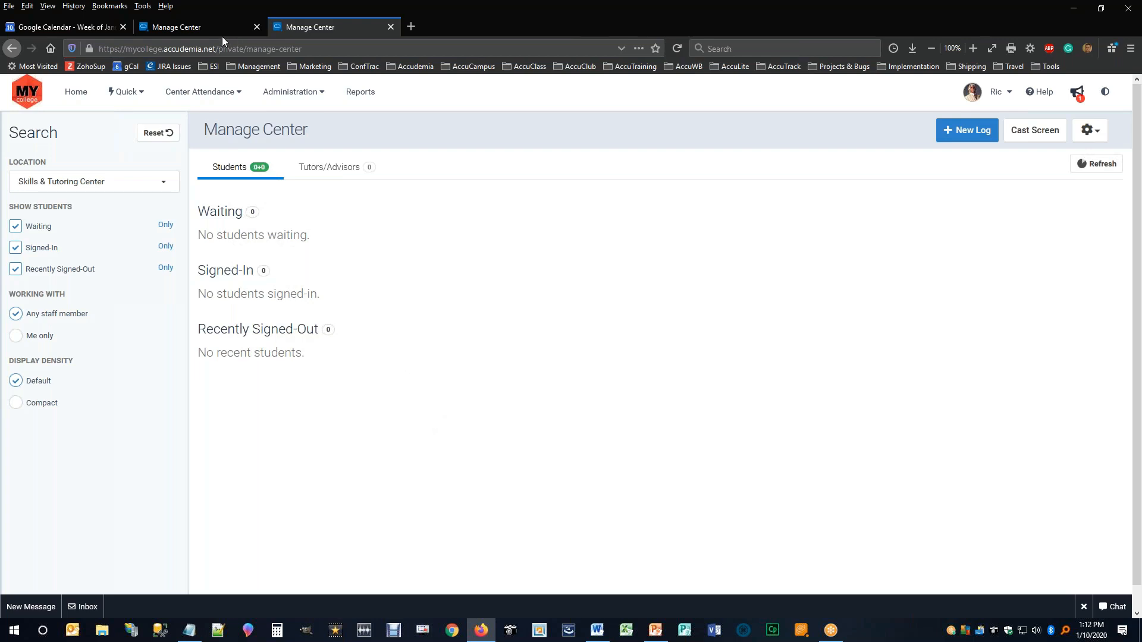
# Switch to the PowerPoint slide show and advance through the Manage Centers slides to the waiting options callout
pyautogui.click(655, 630)
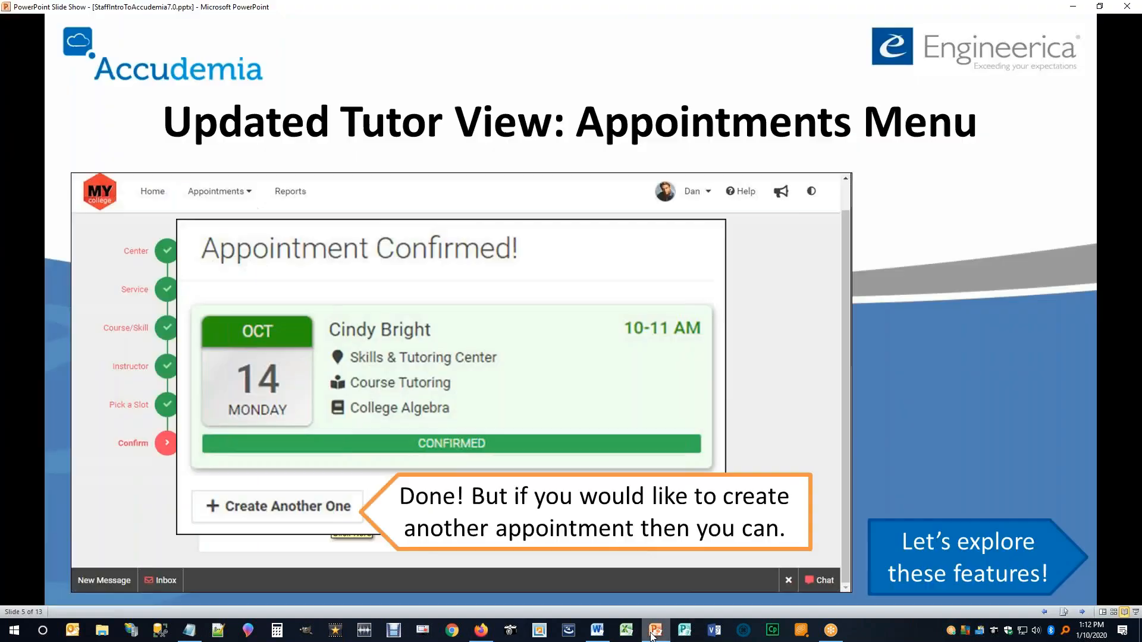
pyautogui.click(943, 507)
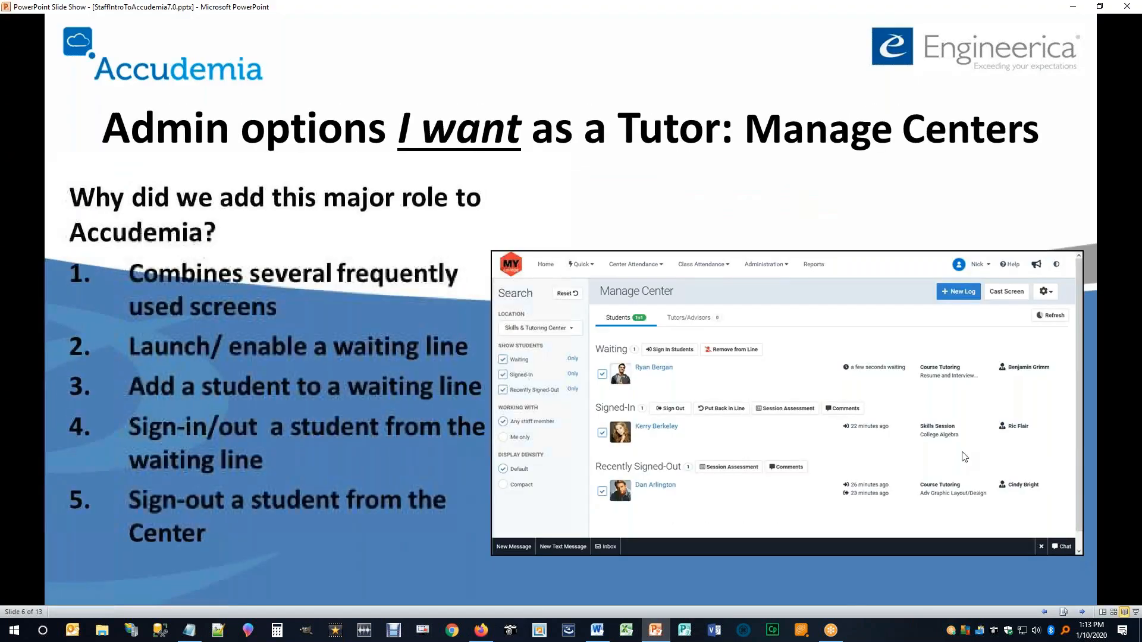
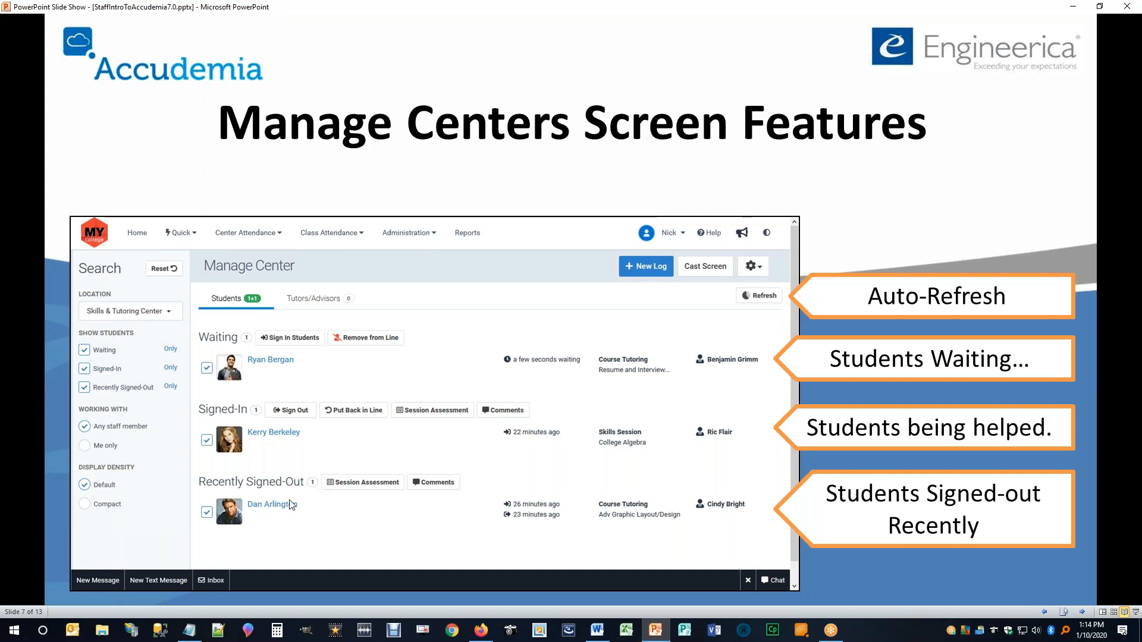
pyautogui.click(809, 560)
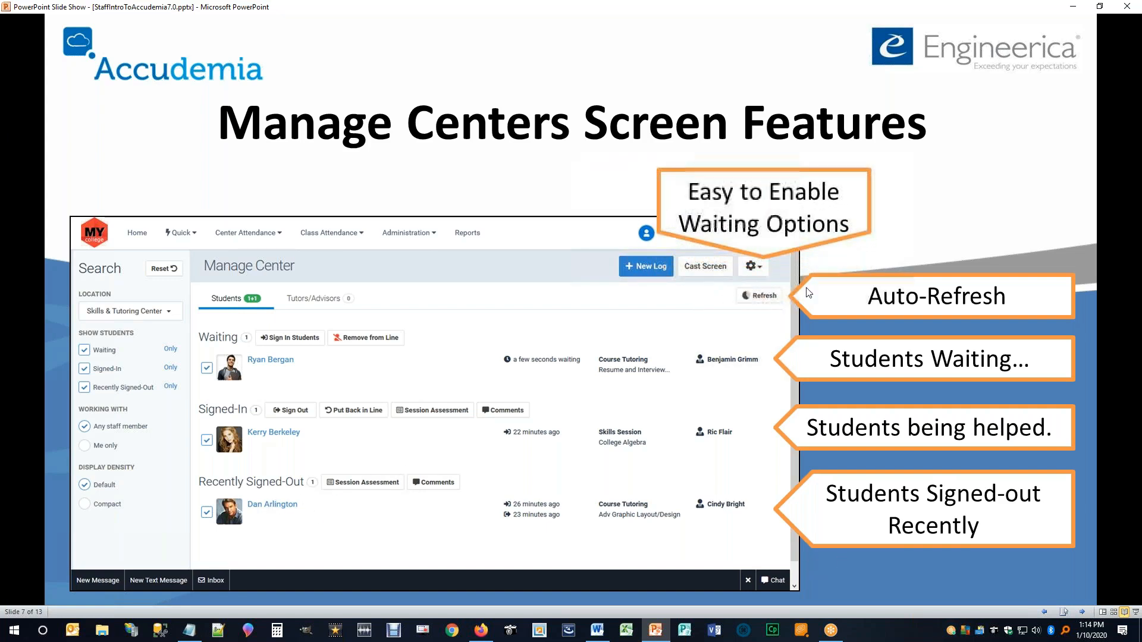
# Advance the slide's callouts through Create Manual Logs and follow the "Let's explore this feature!" link to the browser
pyautogui.click(760, 276)
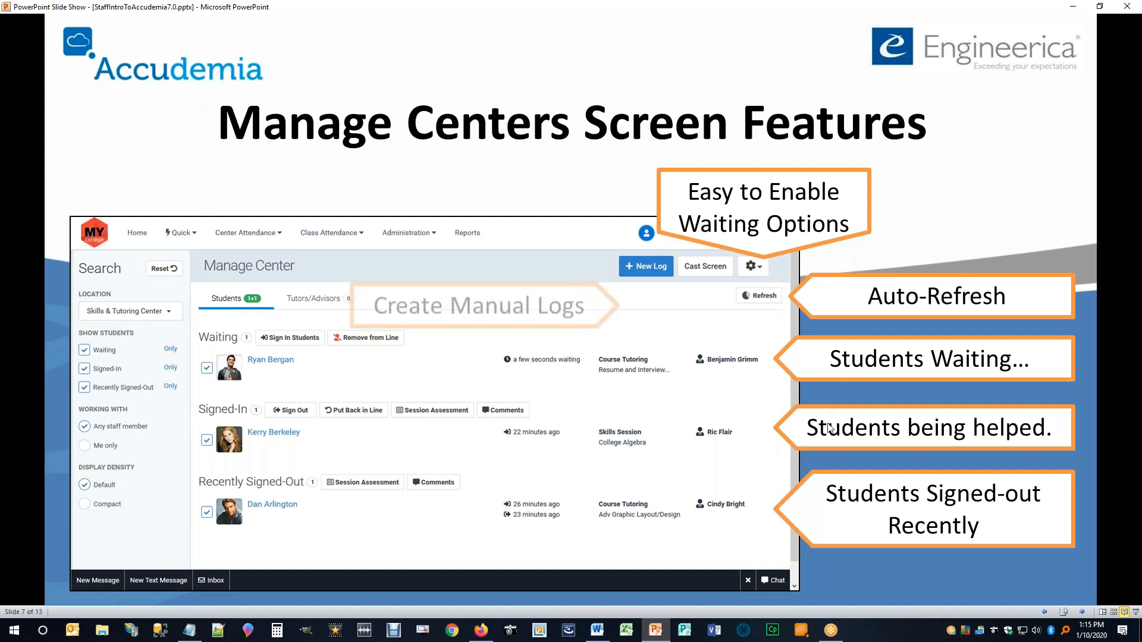
pyautogui.click(637, 280)
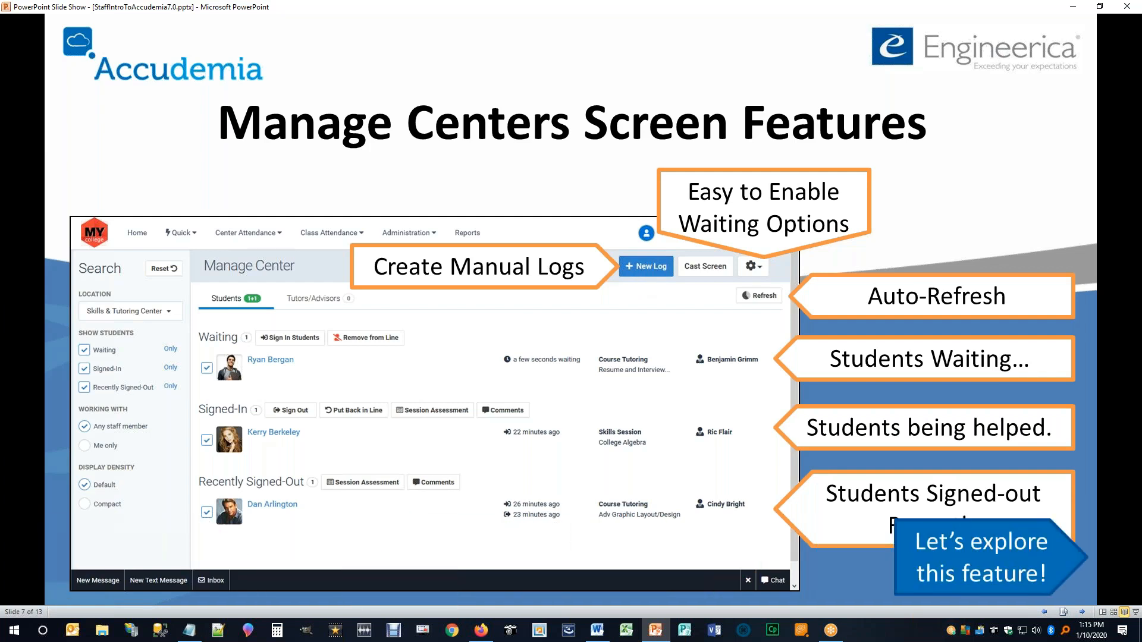
pyautogui.click(930, 577)
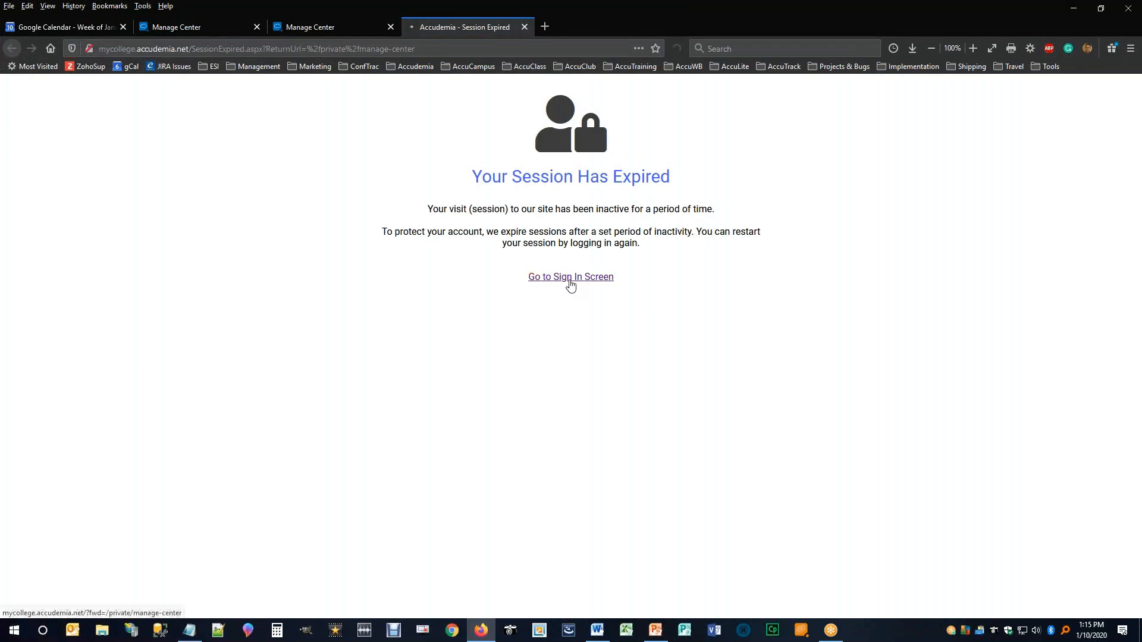
# Go from the expired session page back into Accudemia and open the Manage Center page
pyautogui.click(569, 278)
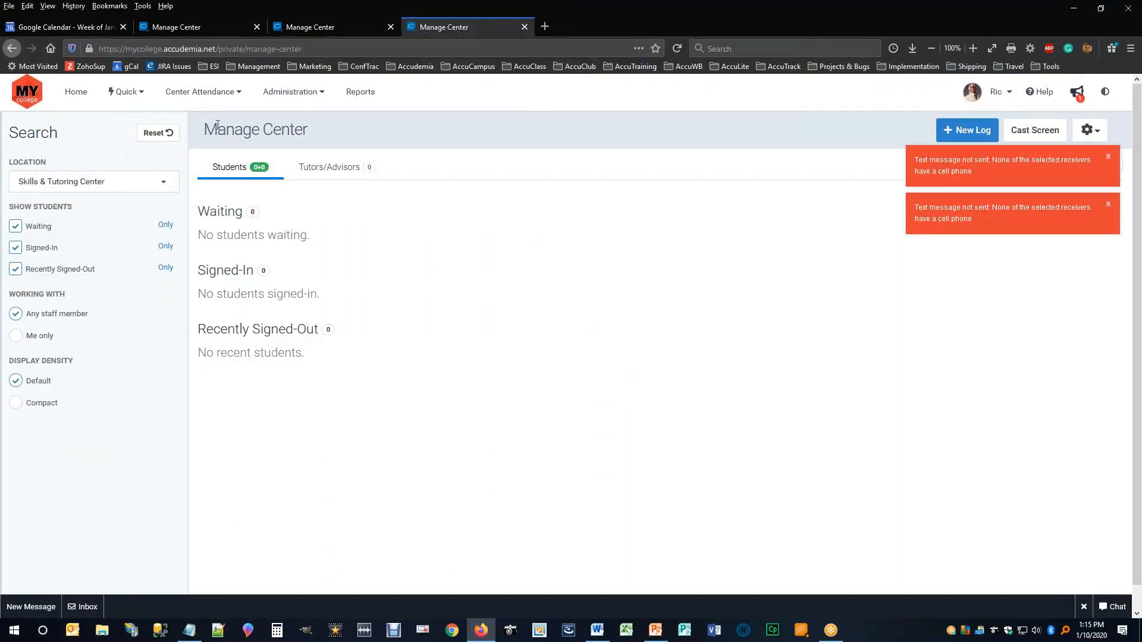
pyautogui.click(205, 94)
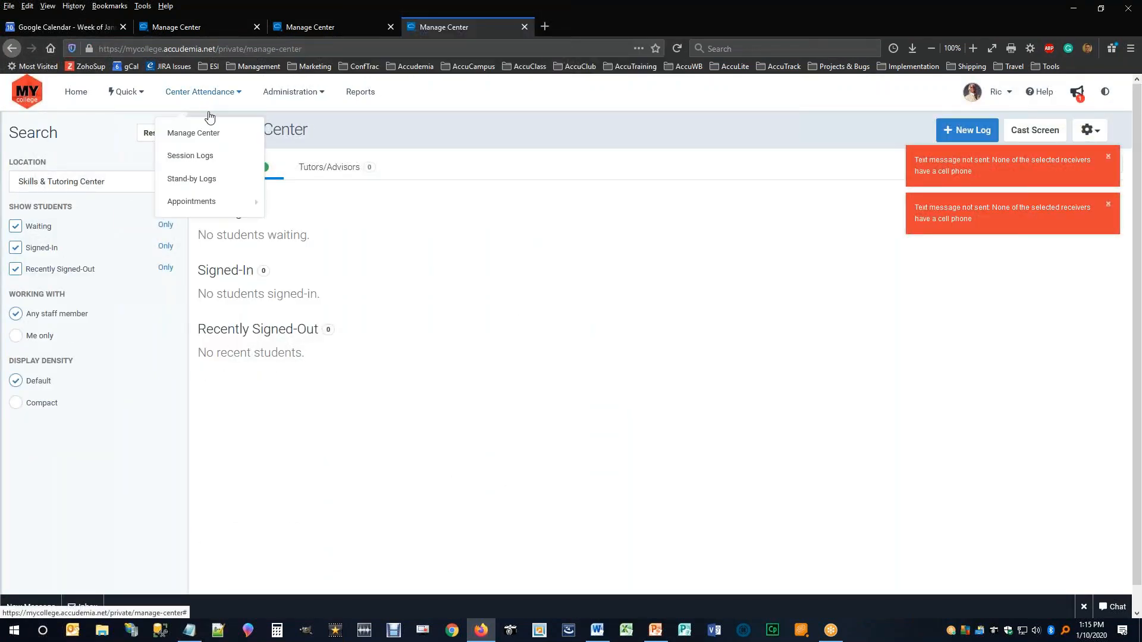
pyautogui.click(202, 135)
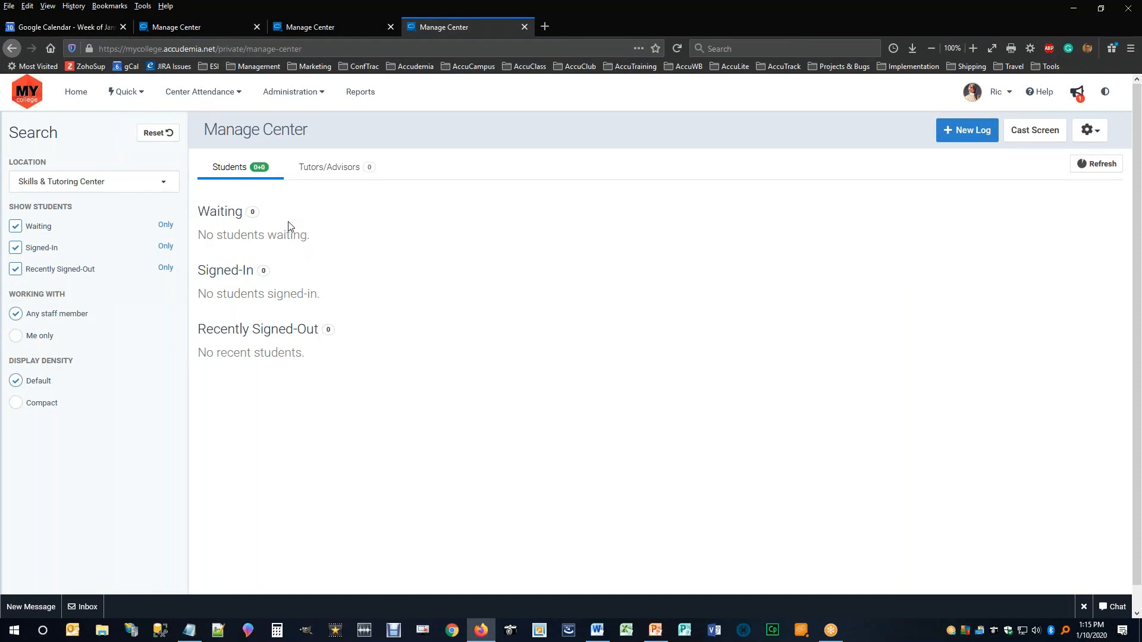
# Examine the waiting line and calling notes settings in Manage Center, then close them
pyautogui.click(964, 140)
pyautogui.click(1111, 97)
pyautogui.click(1095, 134)
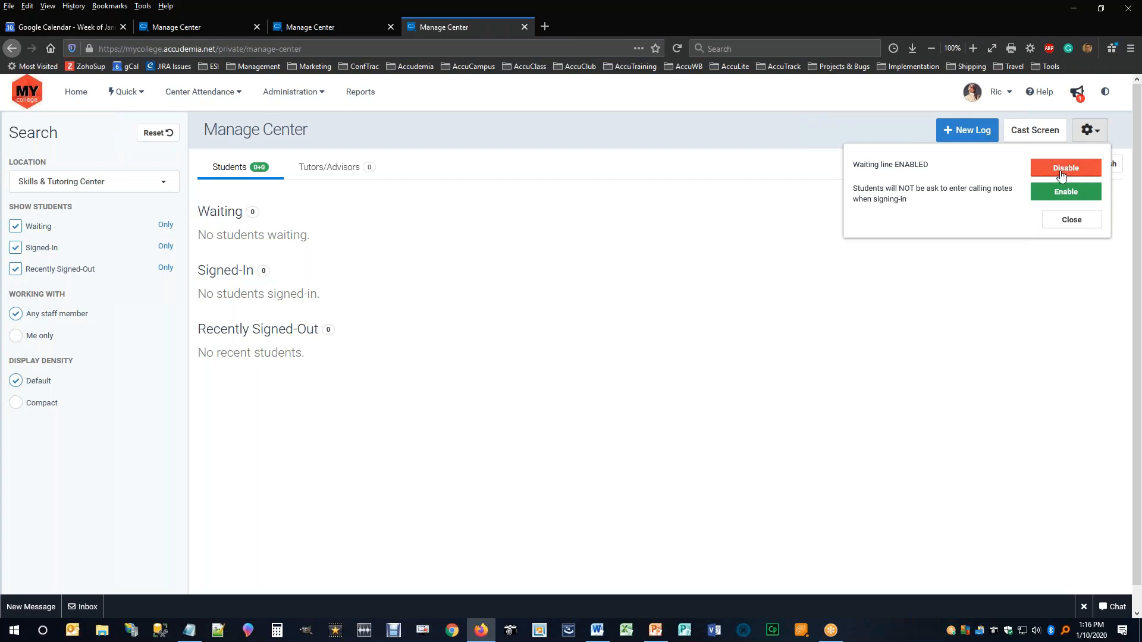
pyautogui.click(1081, 219)
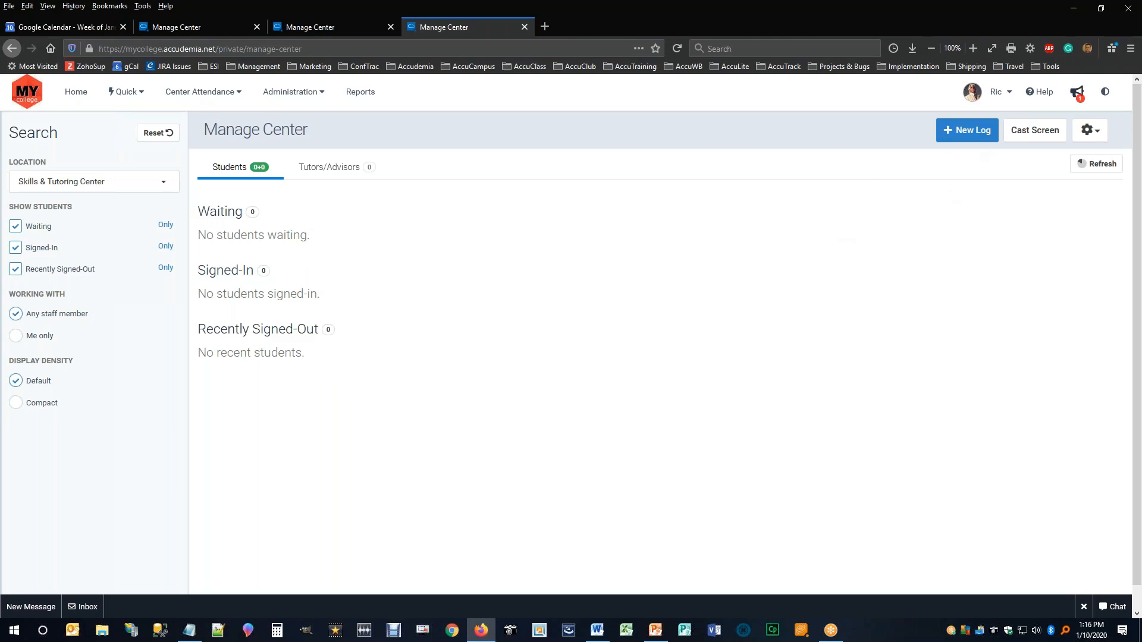
# Start a new session log for the Skills & Tutoring Center and add the student by searching the first name
pyautogui.click(969, 138)
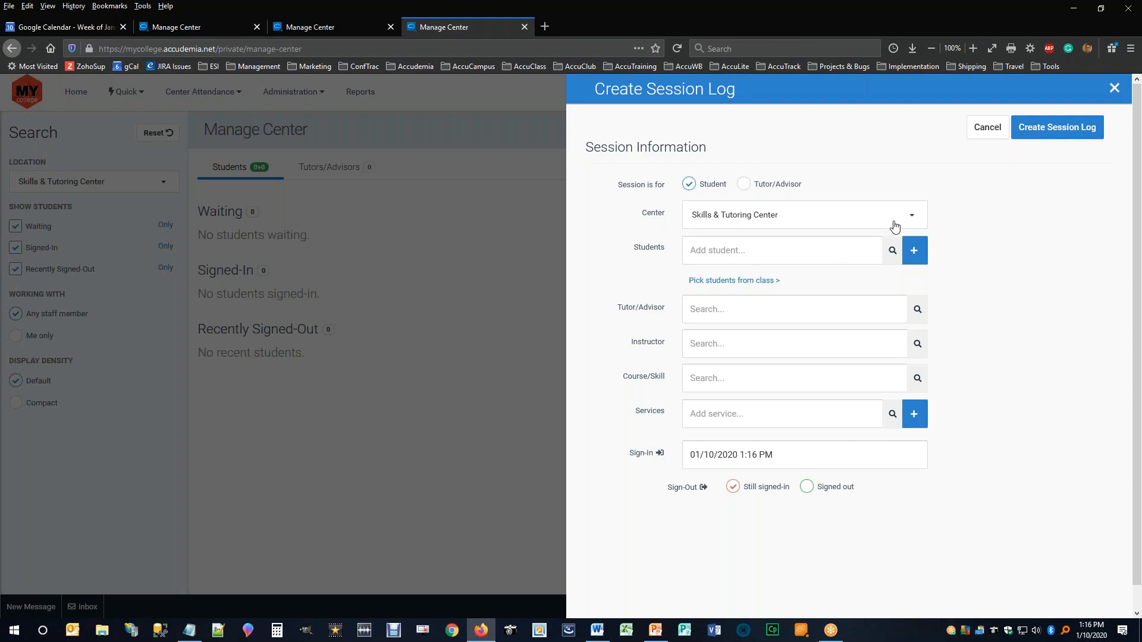
pyautogui.click(889, 256)
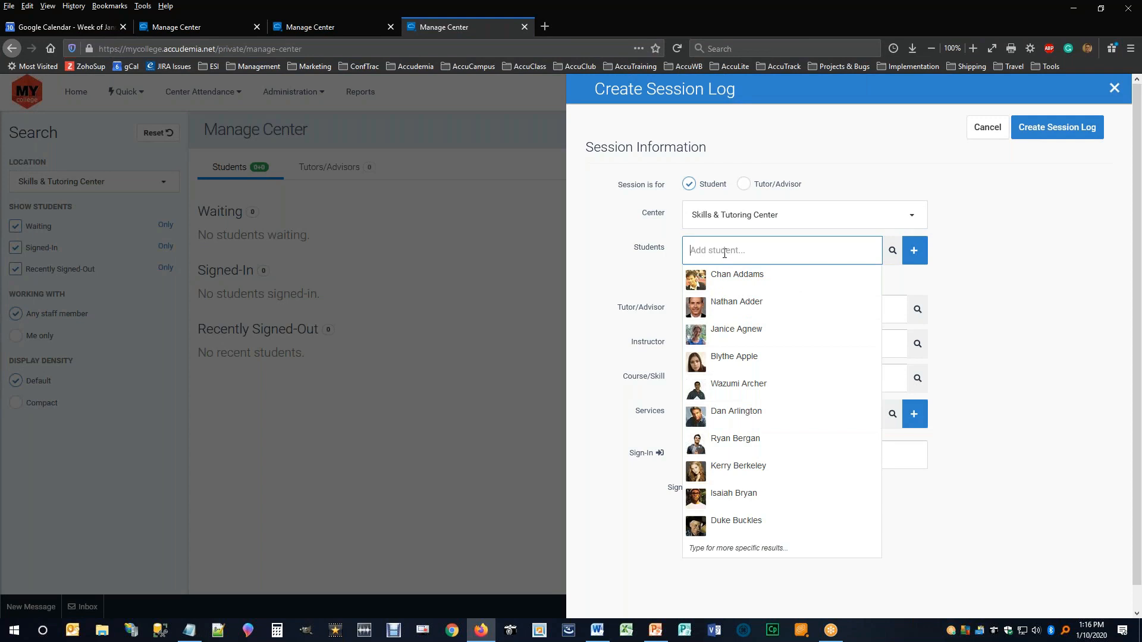
pyautogui.write('dan')
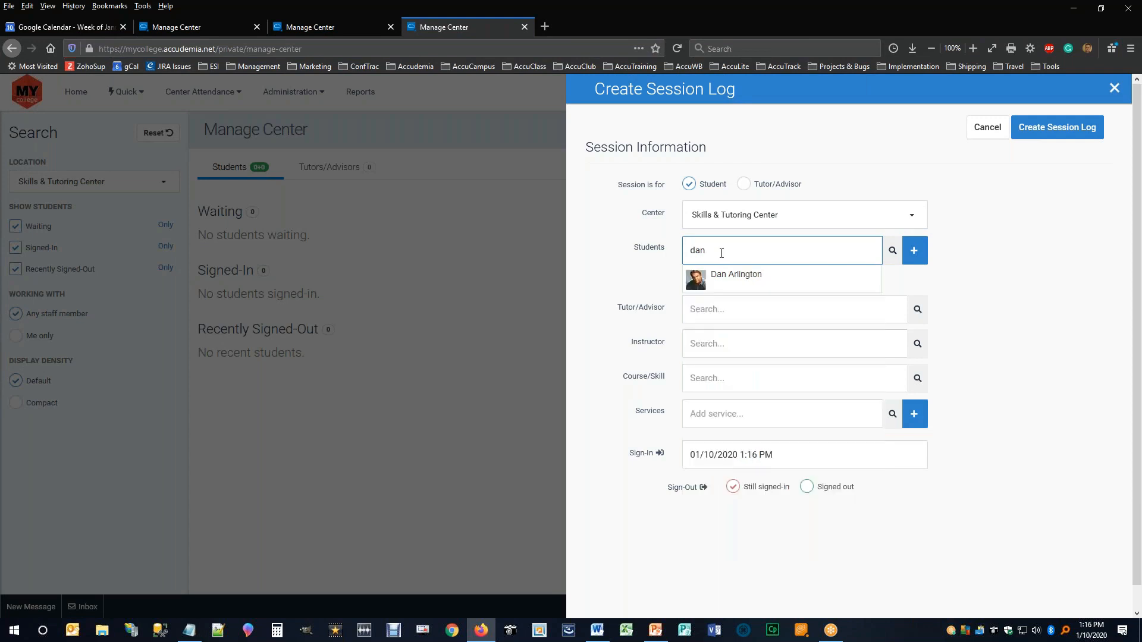
pyautogui.click(729, 283)
# Assign the tutor, found by first name, and select the third listed instructor for the session log
pyautogui.click(729, 346)
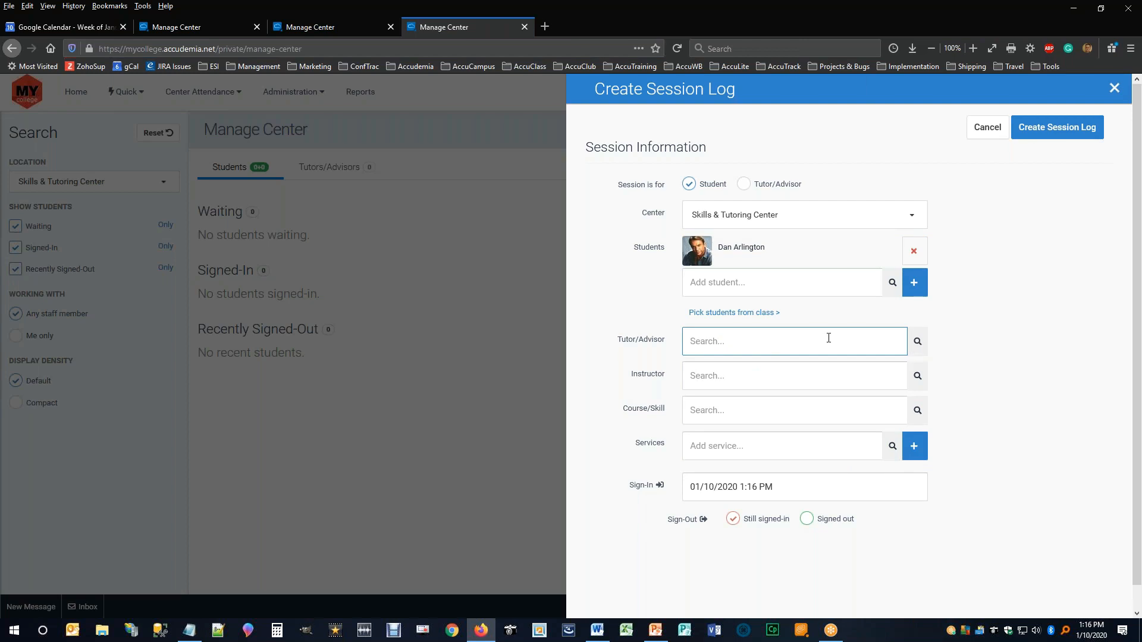
pyautogui.write('ric')
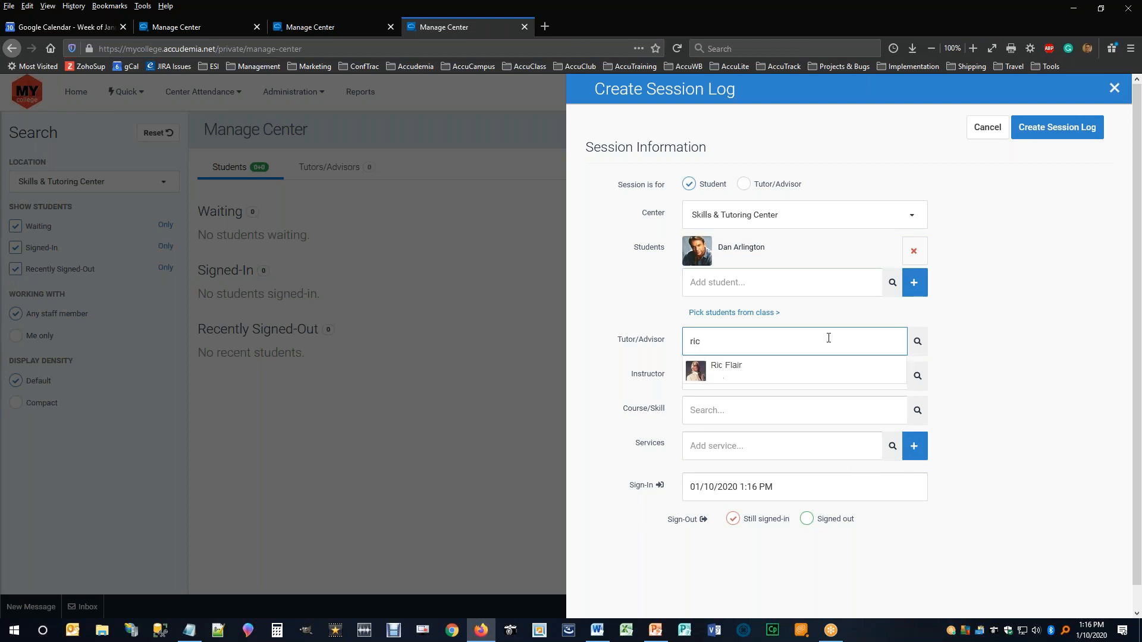
pyautogui.click(757, 381)
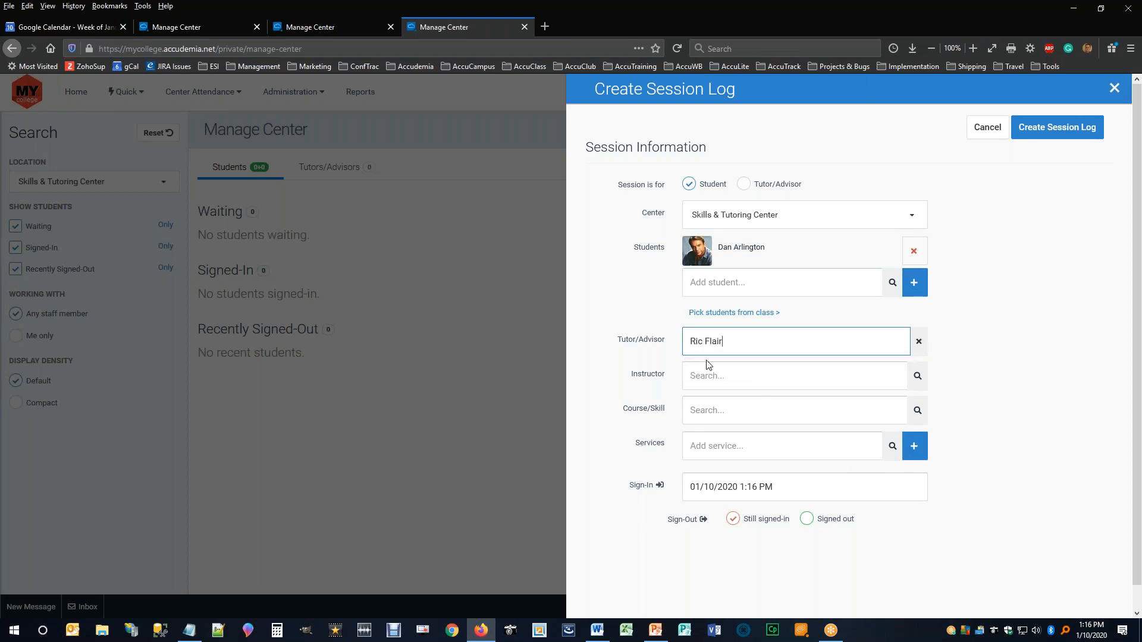
pyautogui.click(707, 375)
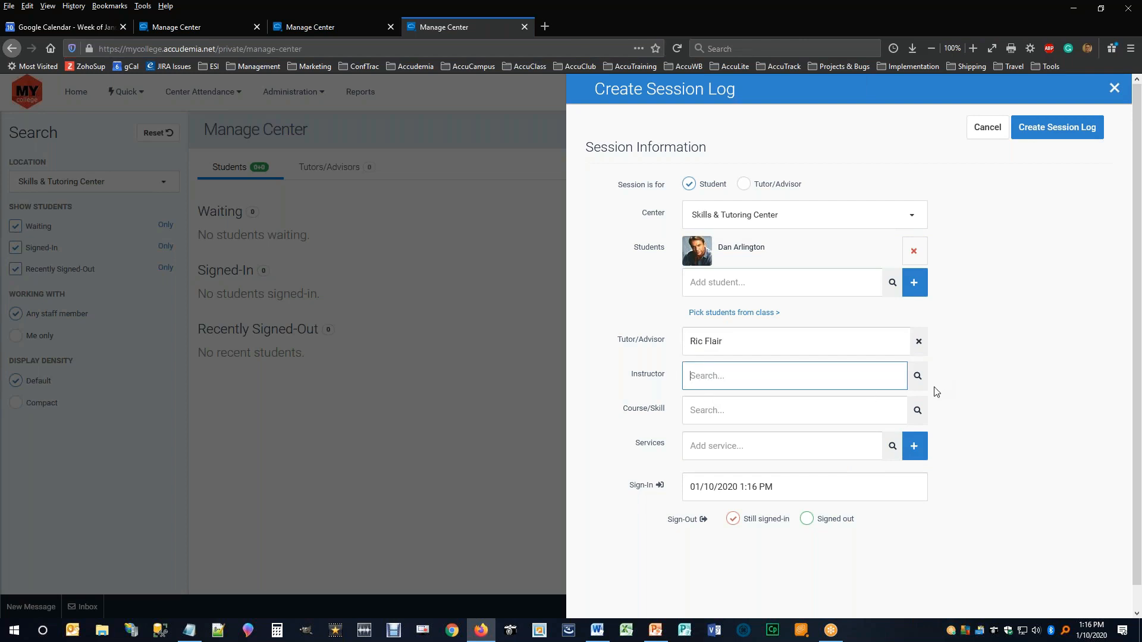
pyautogui.click(918, 376)
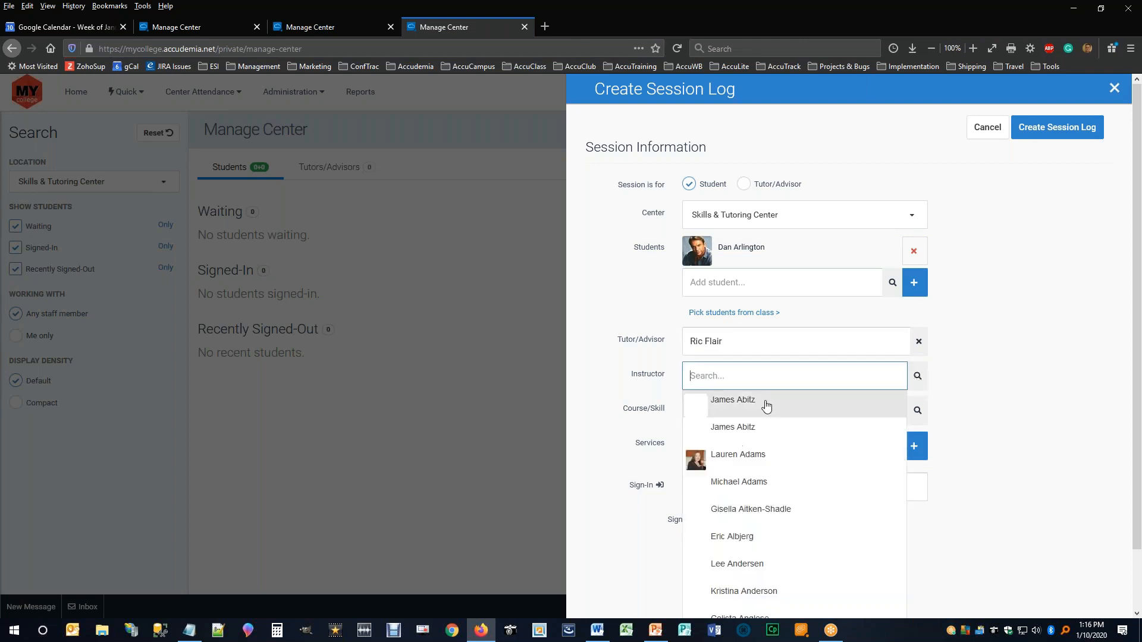
pyautogui.click(754, 455)
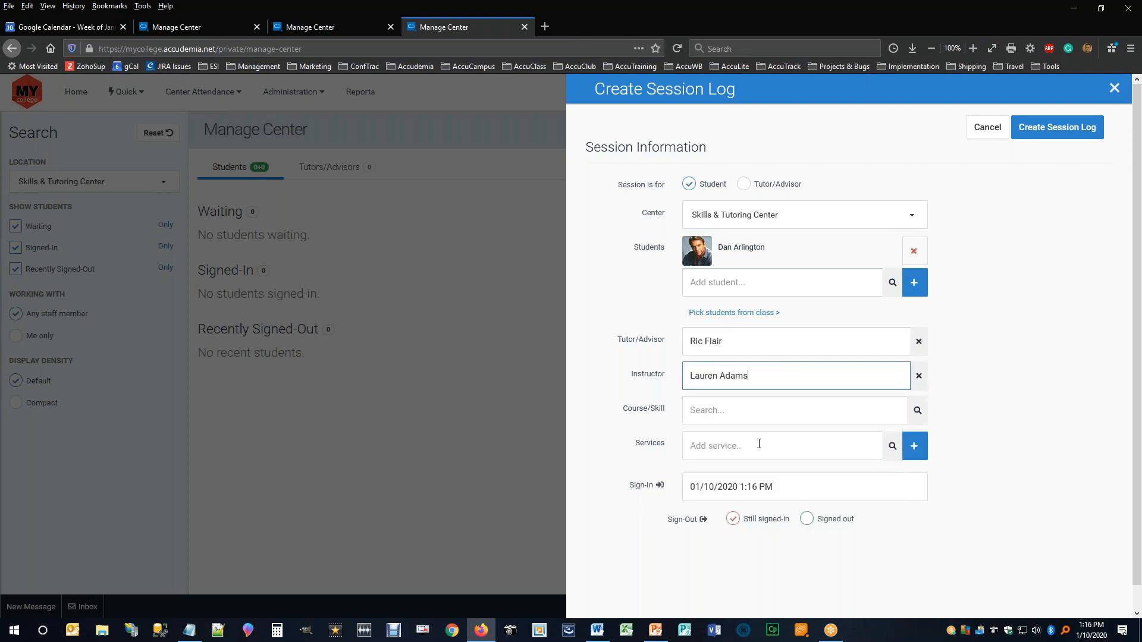
# Set the session log's course to College Algebra and add the Course Tutoring service
pyautogui.click(917, 411)
pyautogui.write('colleg')
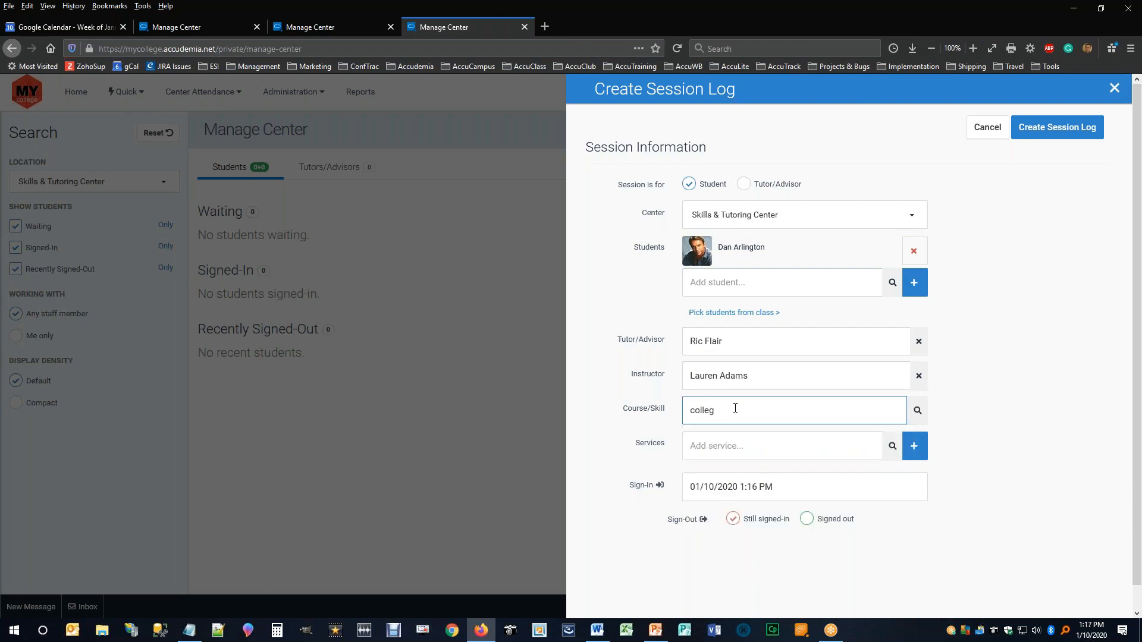
pyautogui.click(729, 435)
pyautogui.click(757, 446)
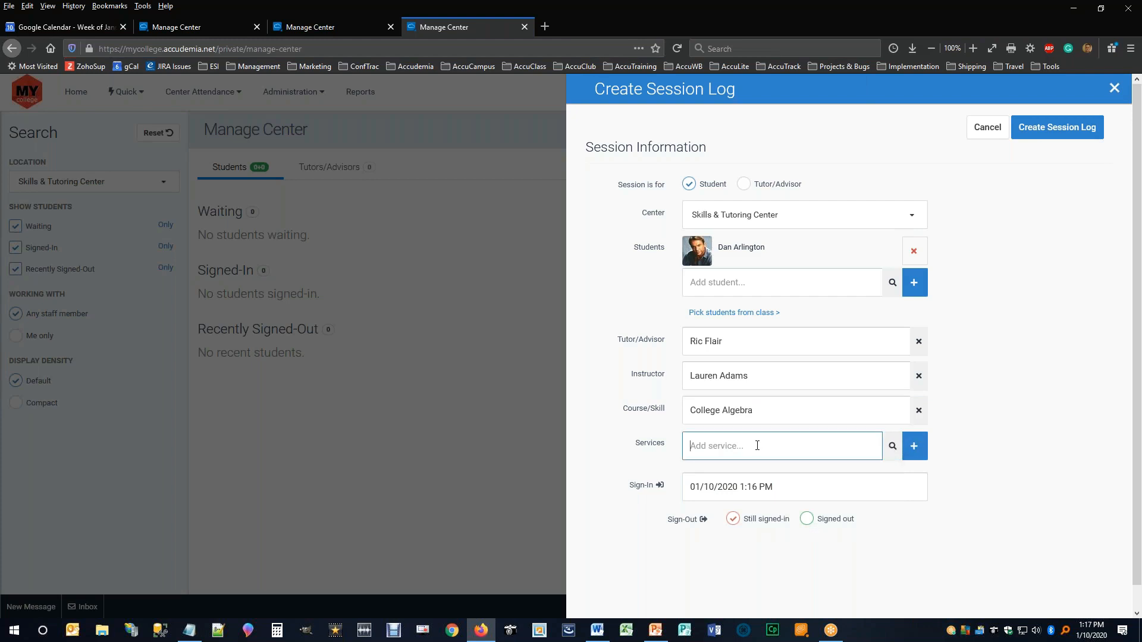
pyautogui.click(893, 447)
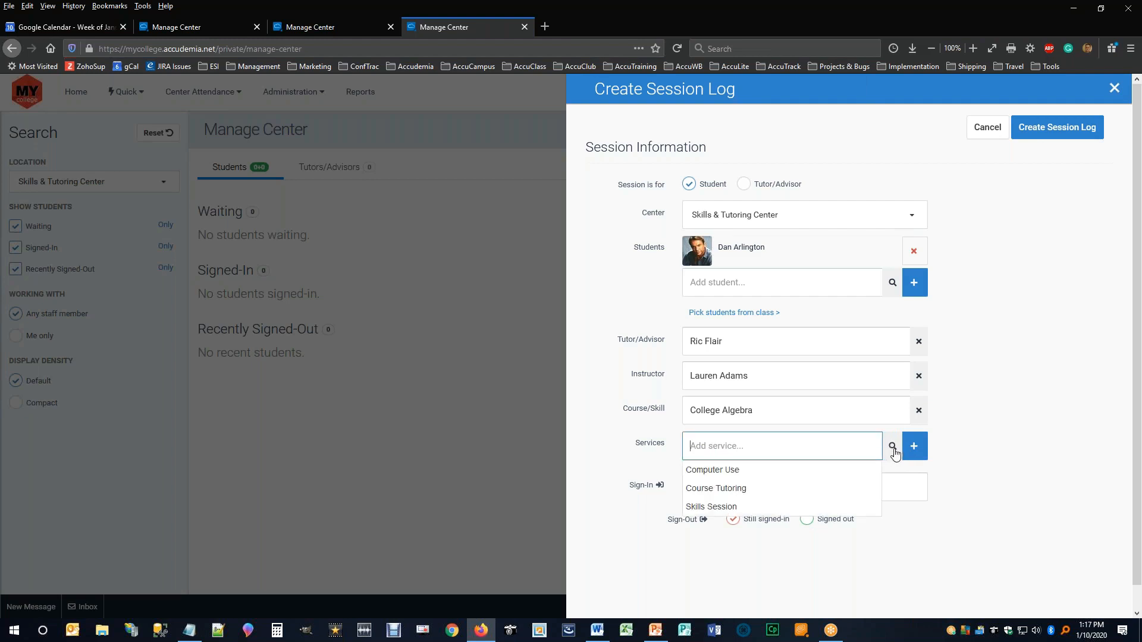
pyautogui.click(713, 489)
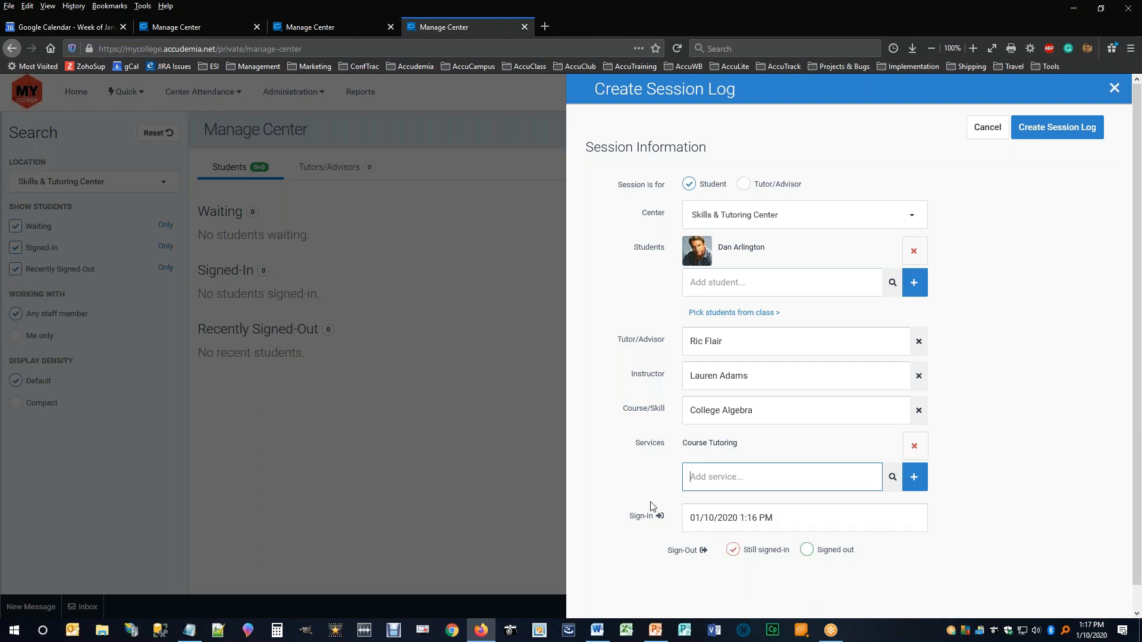
# Try the Signed out option and its time fields on the session log, and return it to Still signed-in
pyautogui.click(759, 519)
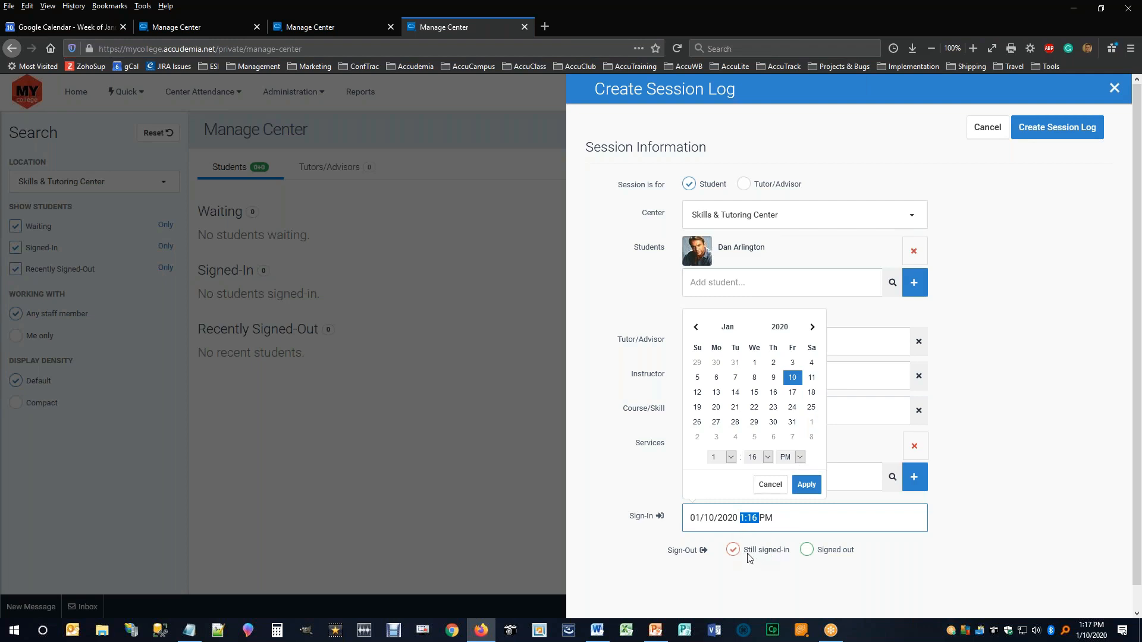
pyautogui.click(804, 552)
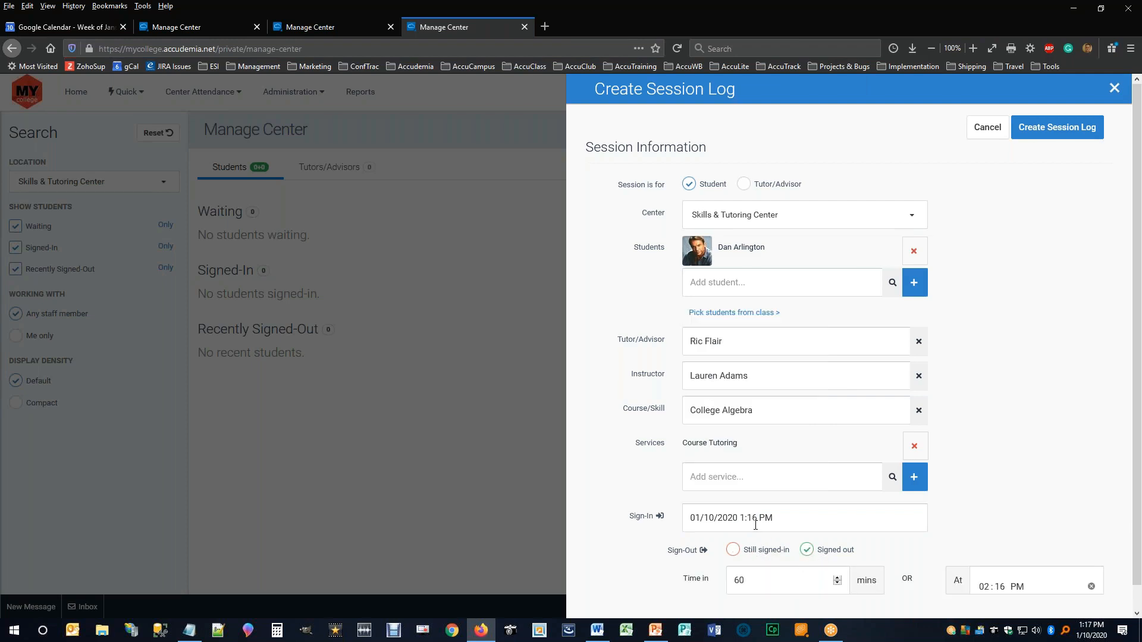
pyautogui.moveTo(757, 523); pyautogui.dragTo(743, 523)
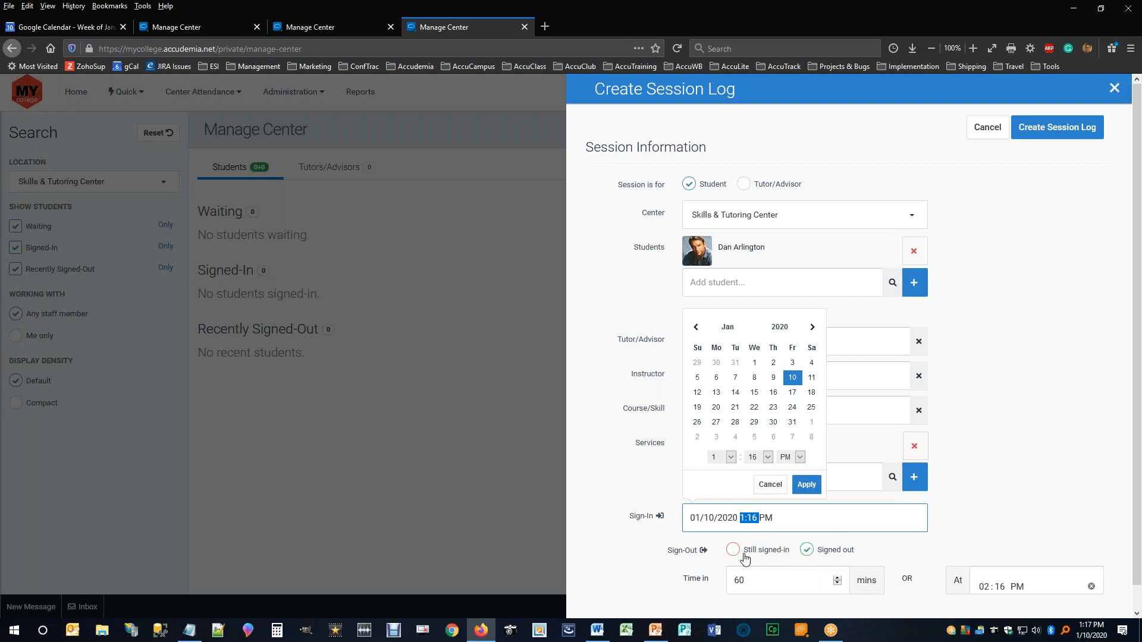
pyautogui.doubleClick(755, 586)
pyautogui.click(990, 592)
pyautogui.click(735, 552)
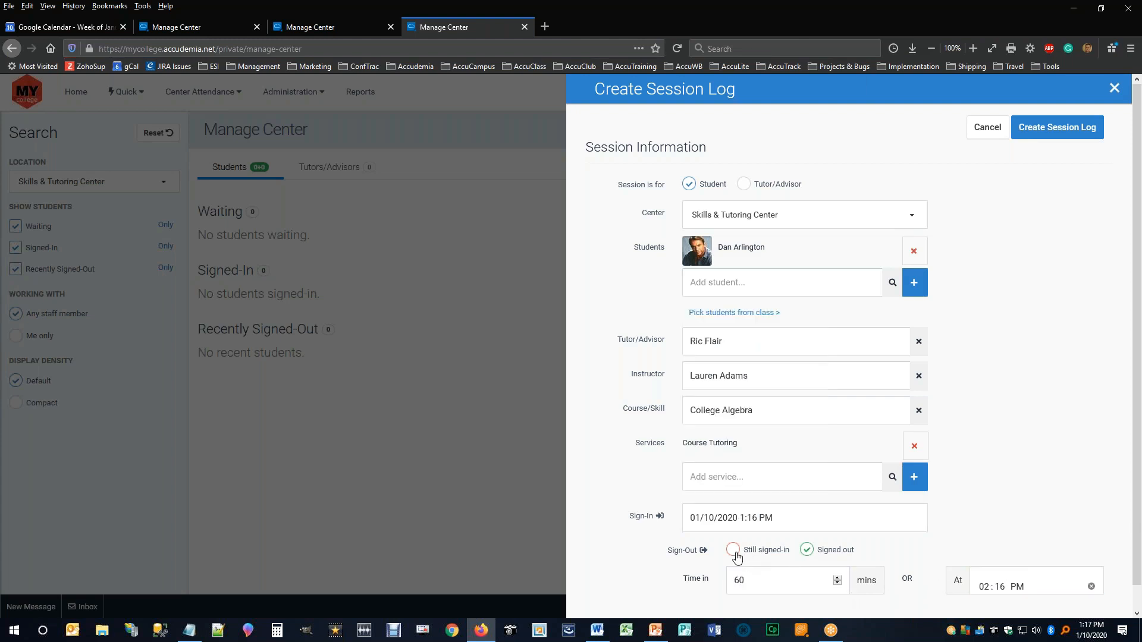
# Create the session log and dismiss the notification
pyautogui.click(1057, 134)
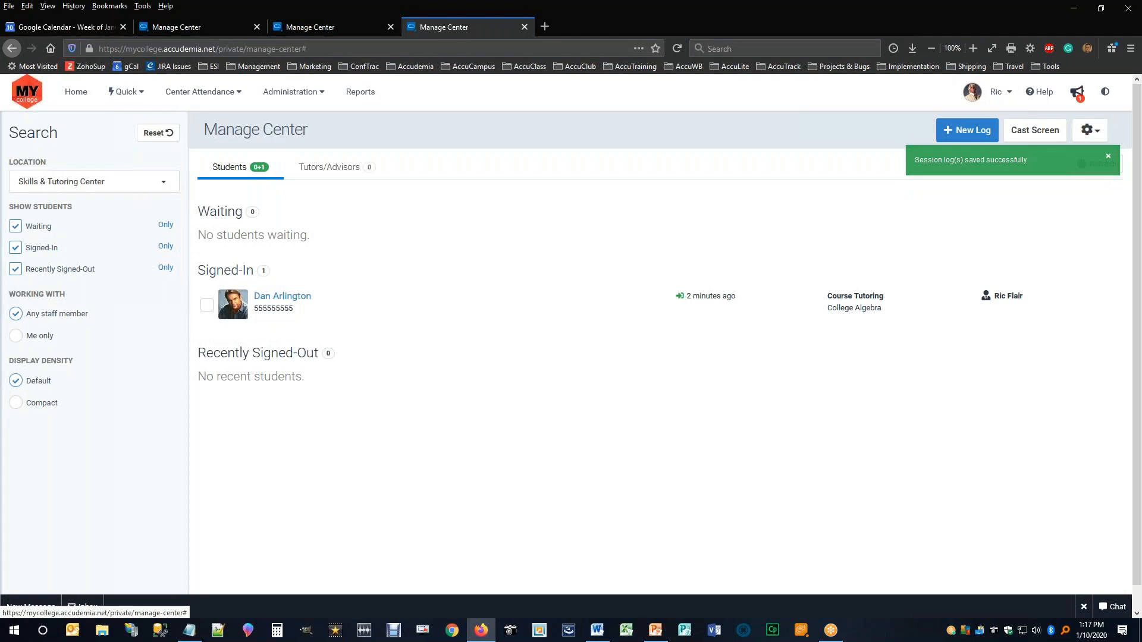
pyautogui.click(1110, 160)
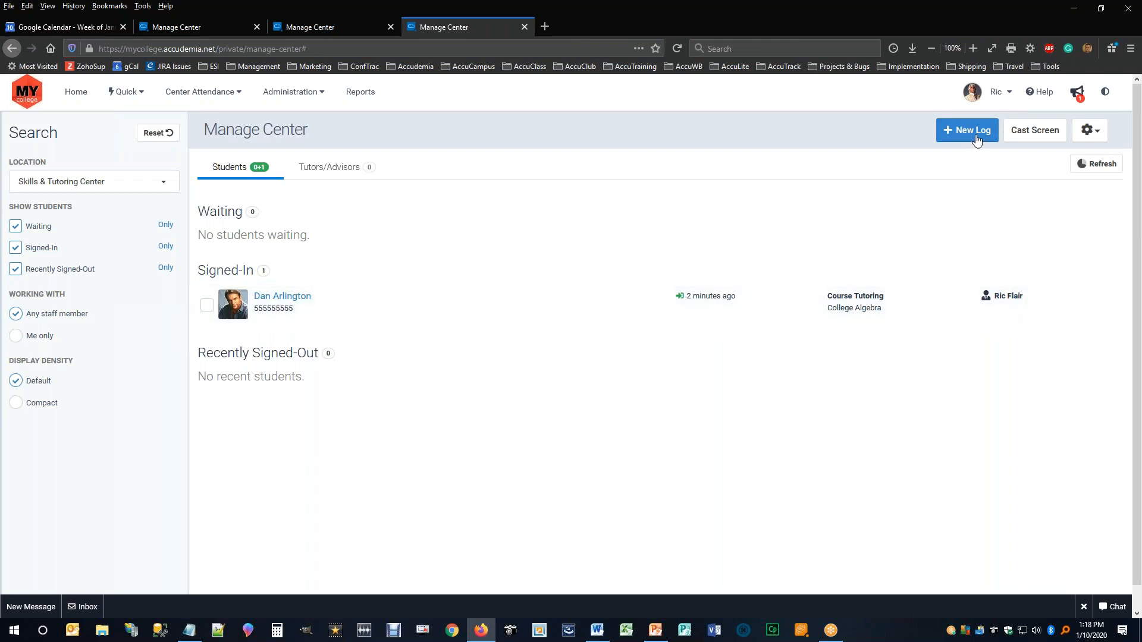
# Disable the center's waiting line, enable it again and close the waiting options
pyautogui.click(1093, 130)
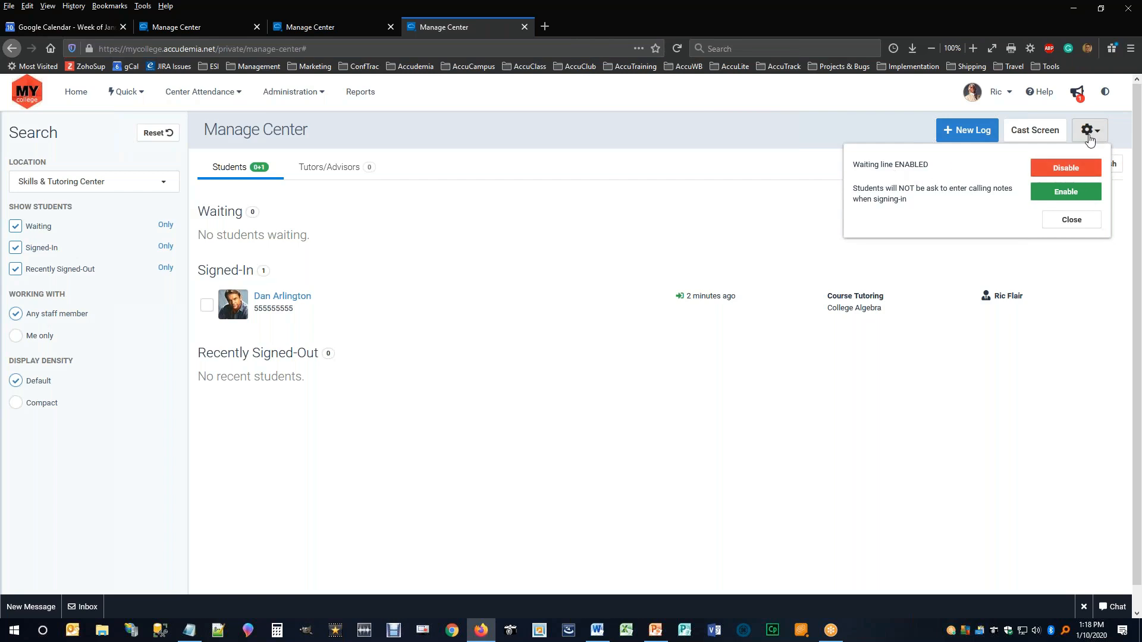
pyautogui.click(1065, 169)
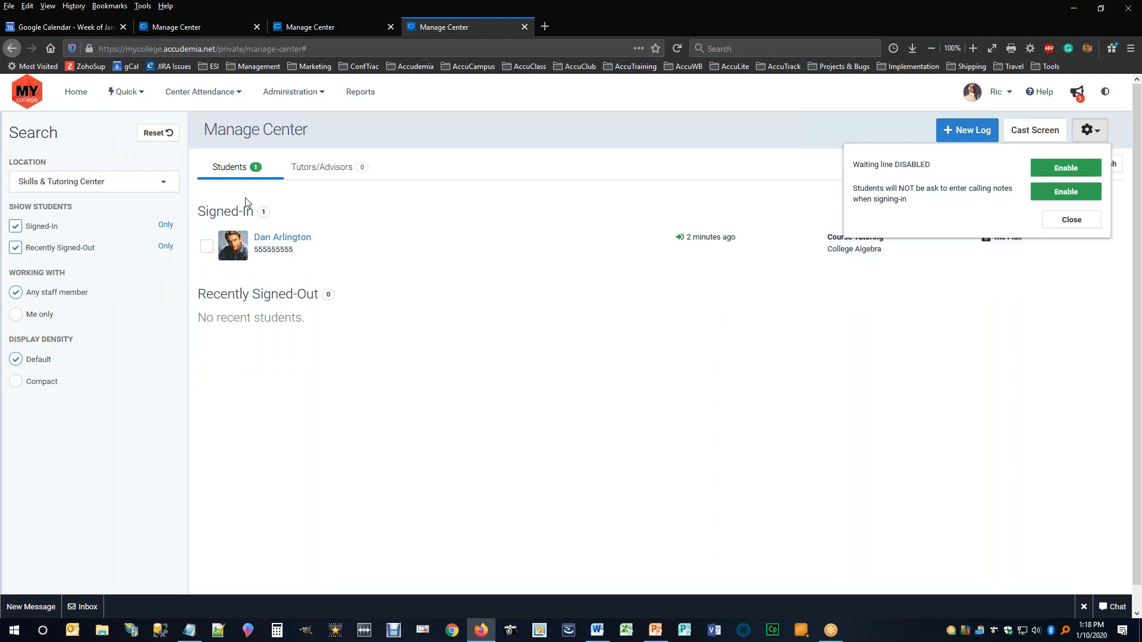
pyautogui.click(1068, 169)
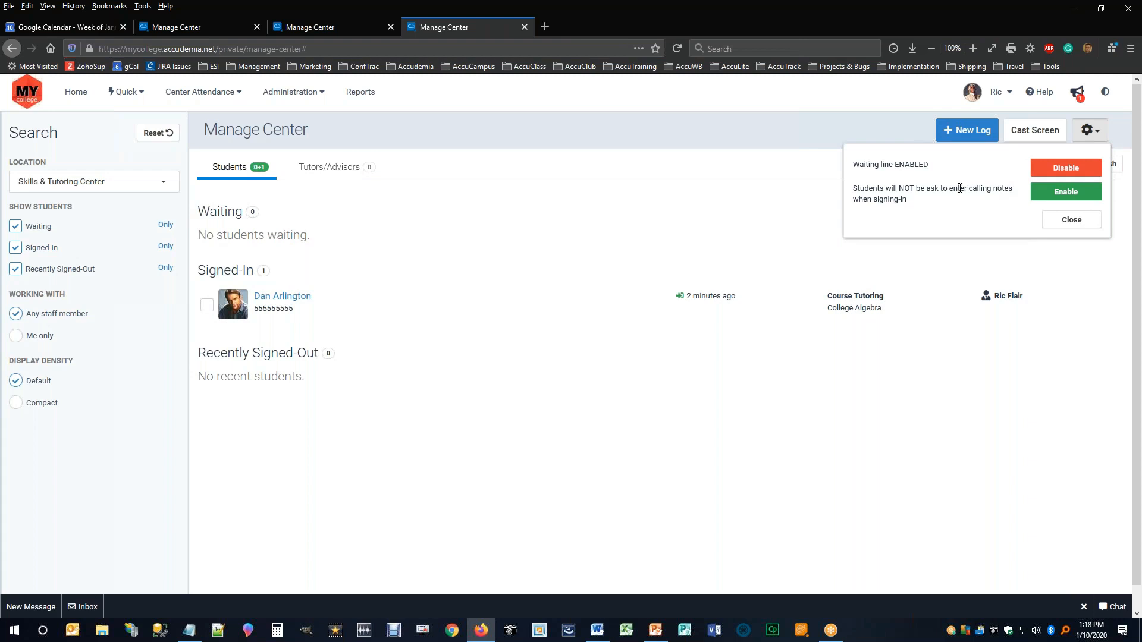
pyautogui.click(1073, 220)
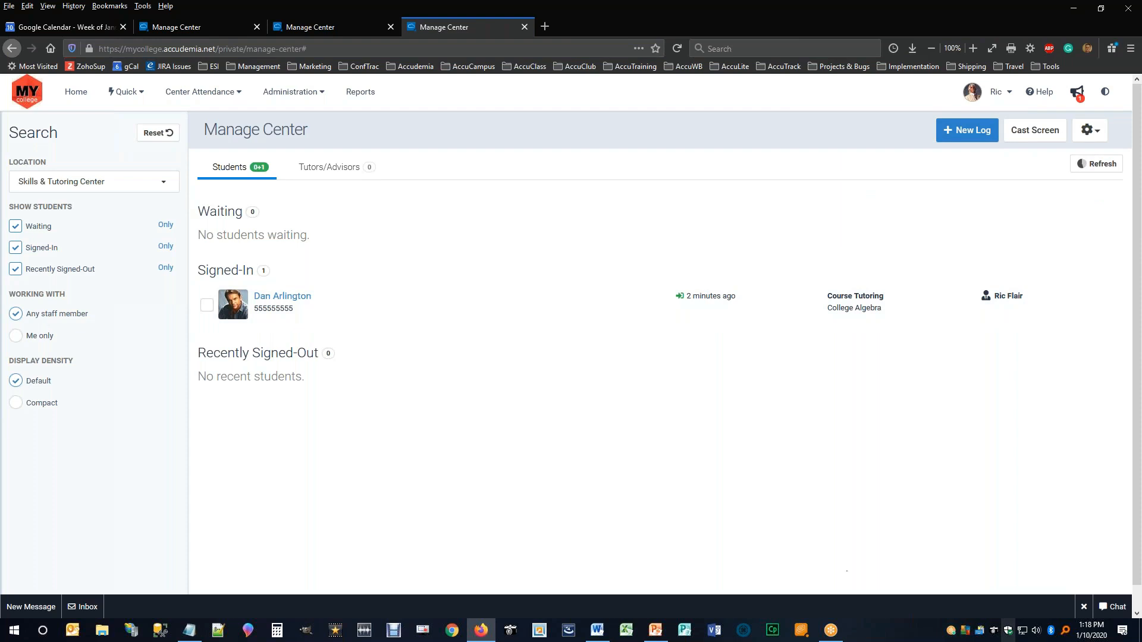
# Switch to the PowerPoint slide show, advance the Sign-in Stations slide and follow its "Let's try this now!" link through to Manage Center
pyautogui.hotkey('alt', 'Tab')
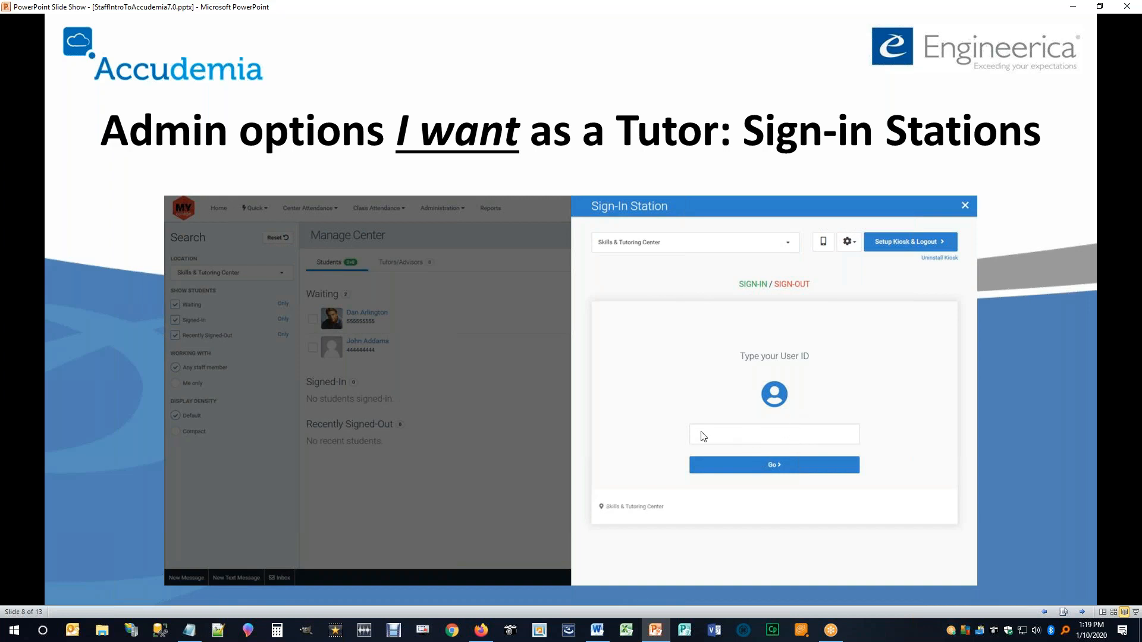
pyautogui.click(423, 378)
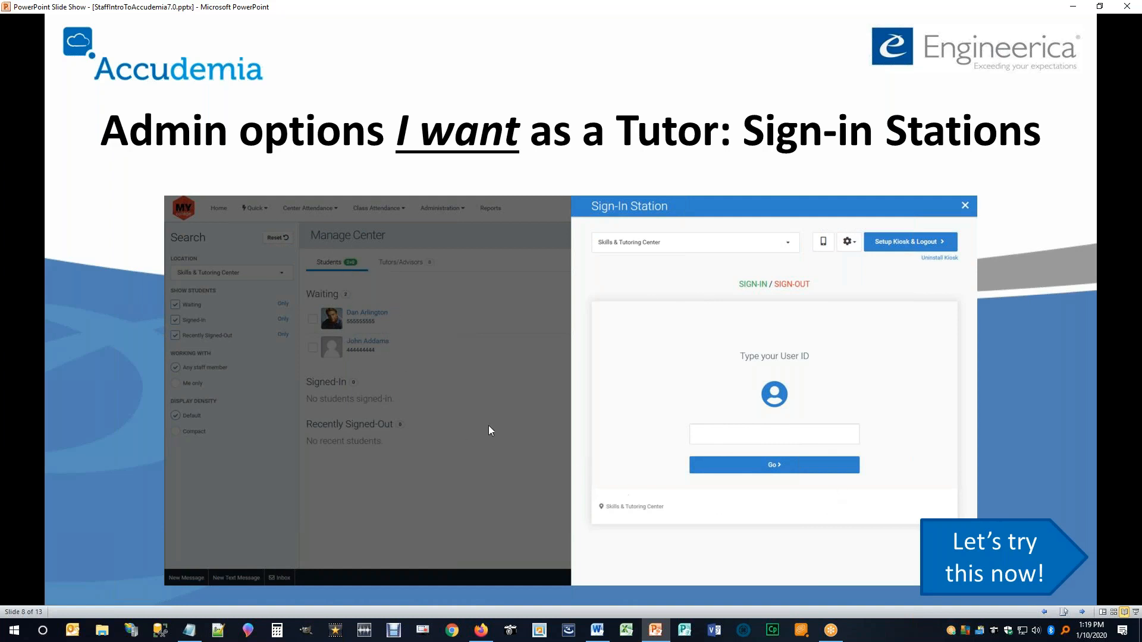
pyautogui.click(1021, 551)
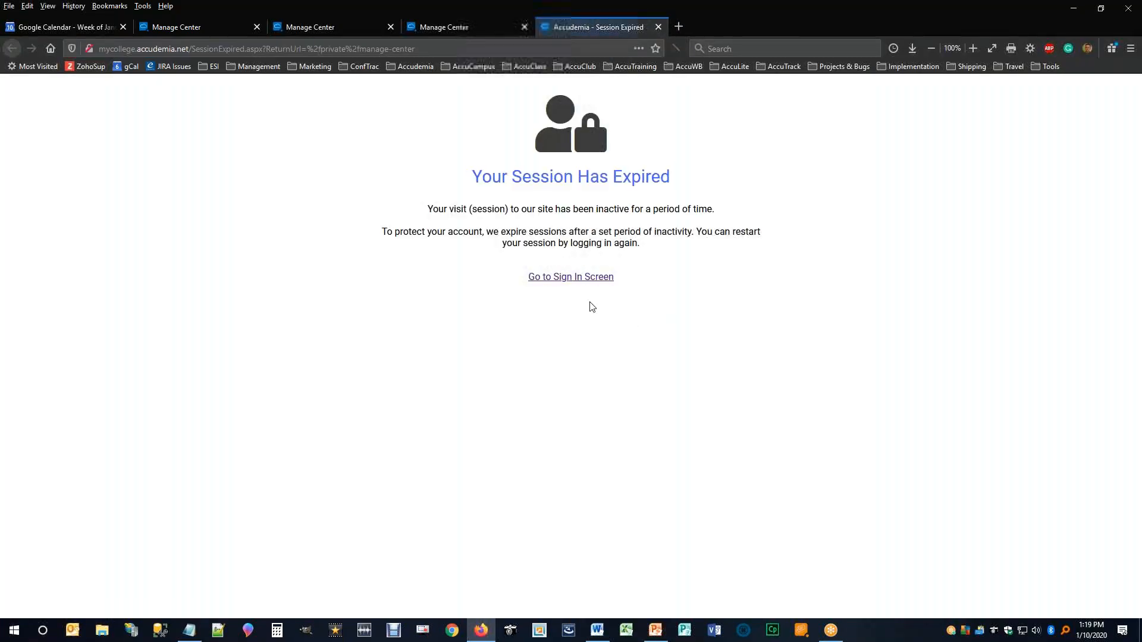
pyautogui.click(575, 282)
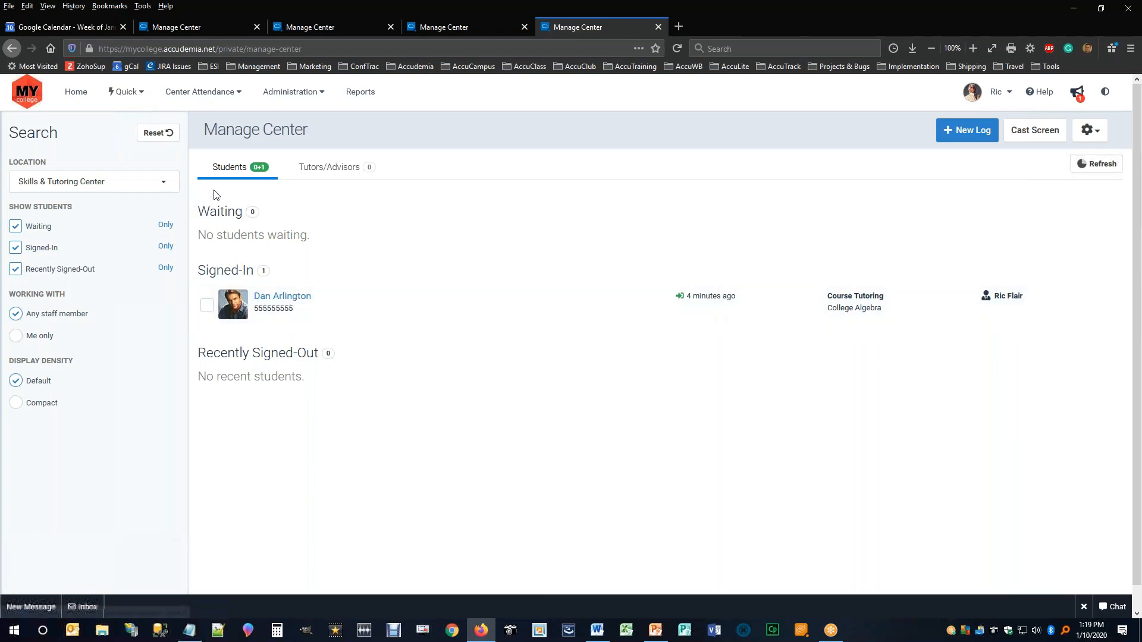
# Open the Sign-In Station for the Skills & Tutoring Center and enter the second student's user ID to begin signing in
pyautogui.click(140, 98)
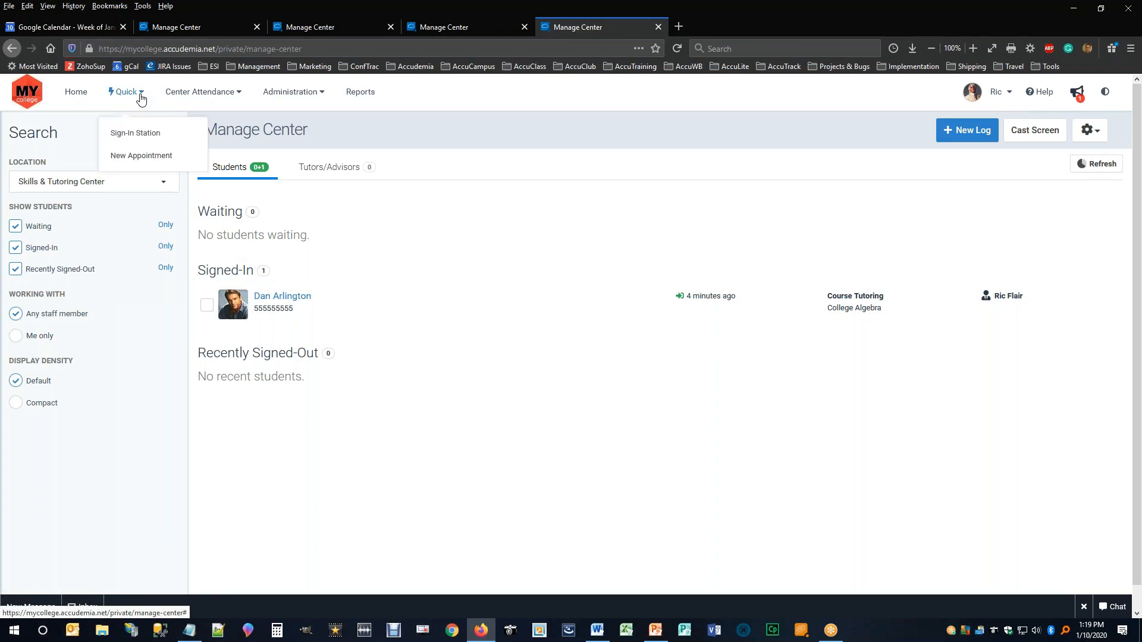
pyautogui.click(133, 137)
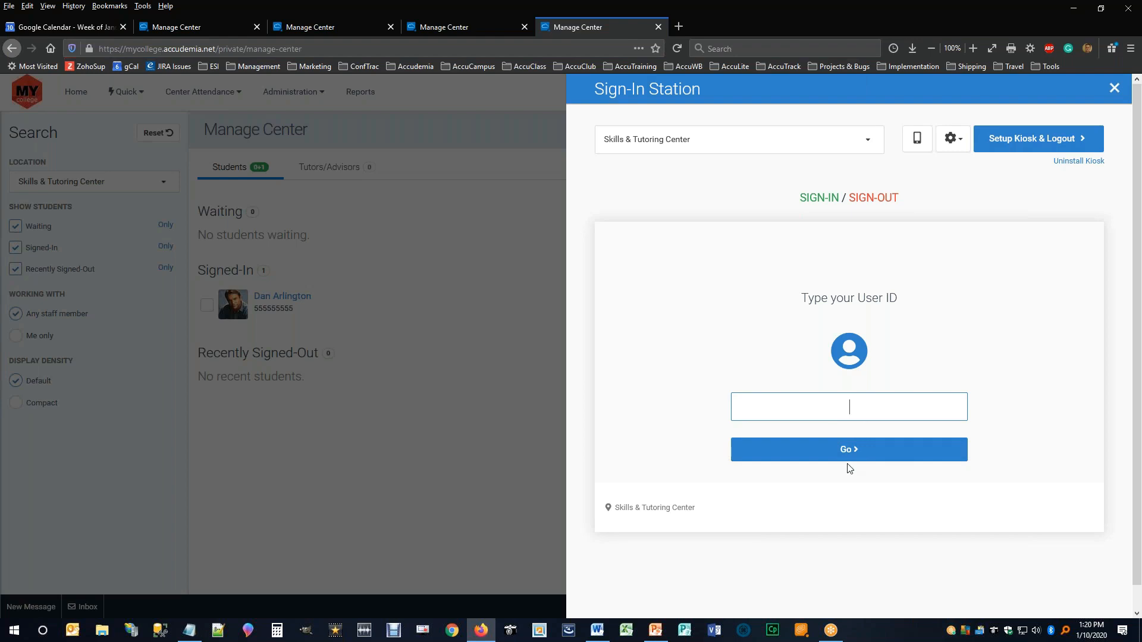
pyautogui.write('666666666')
pyautogui.press('Return')
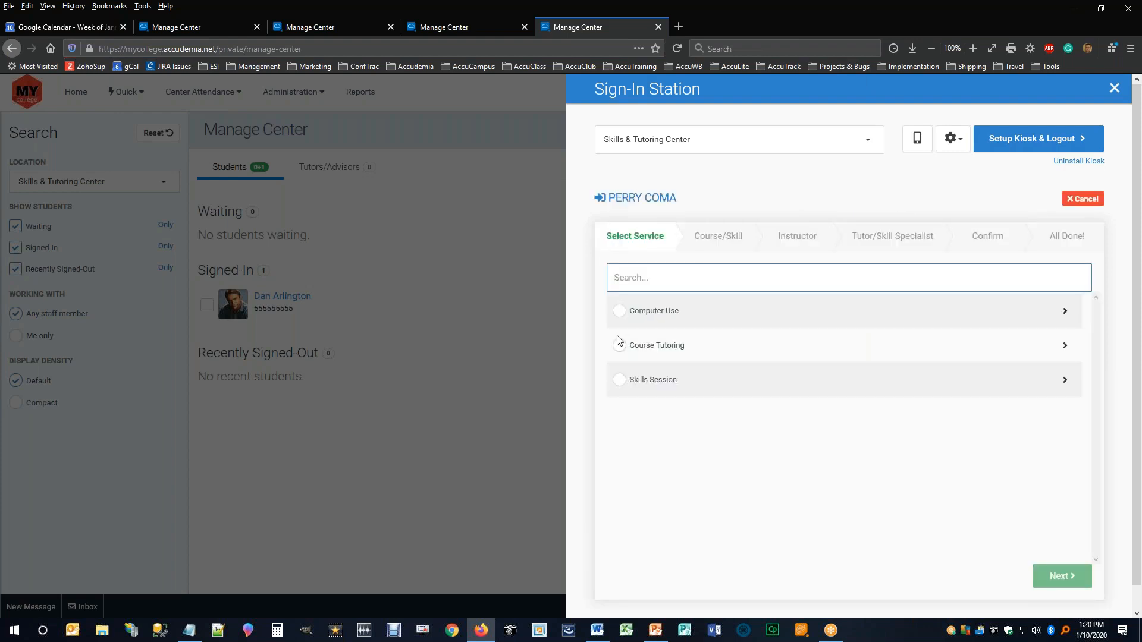
# Choose the Course Tutoring service with Resume and Interview Preparation, and continue past the Instructor stage without a choice
pyautogui.click(624, 353)
pyautogui.click(1057, 574)
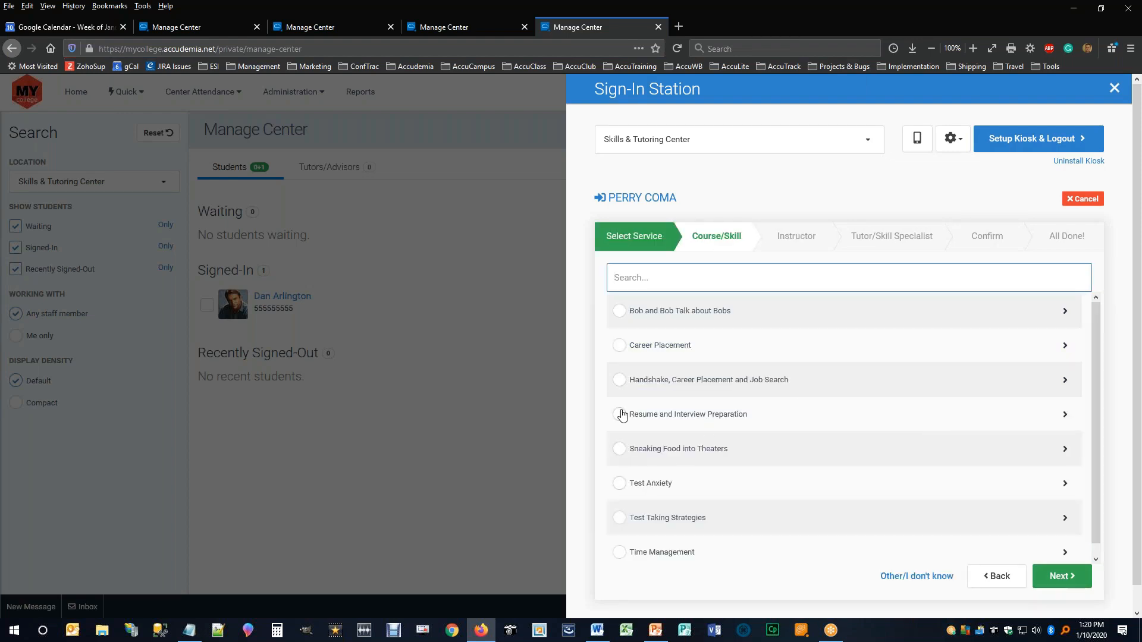
pyautogui.click(620, 415)
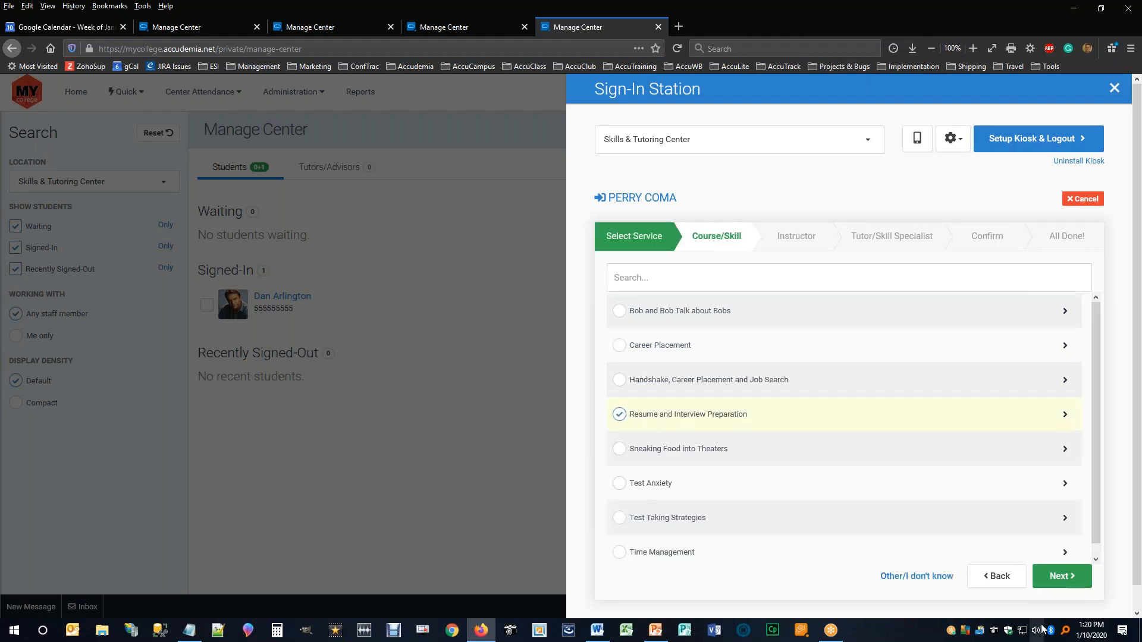
pyautogui.click(1062, 576)
pyautogui.click(1053, 576)
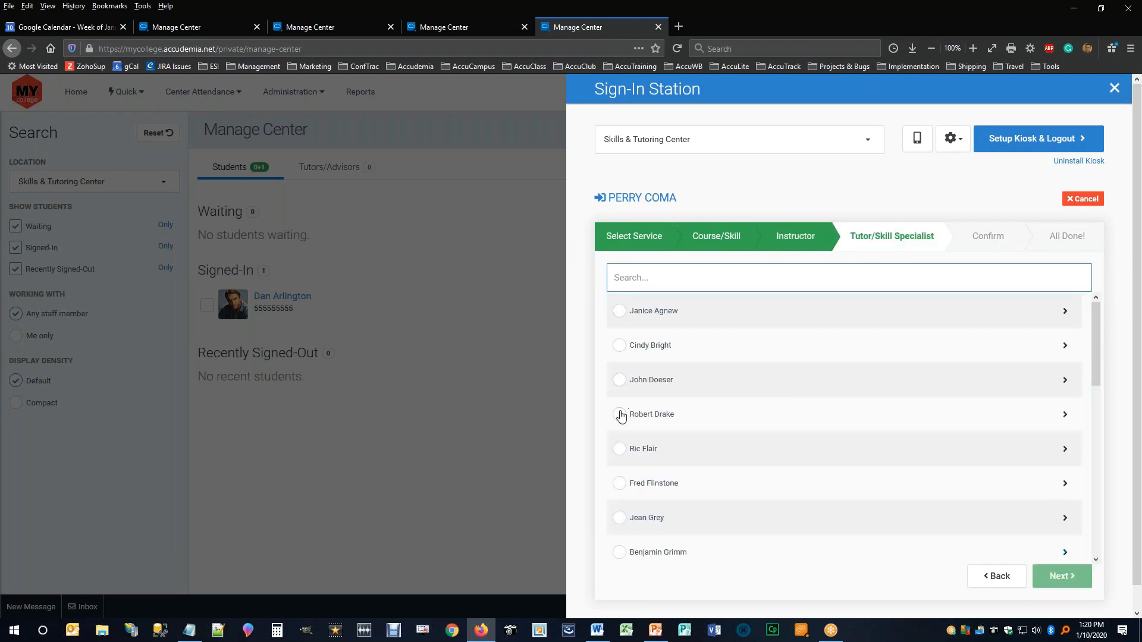
# Complete the student's sign-in with the fourth listed tutor and close the Sign-In Station
pyautogui.click(620, 415)
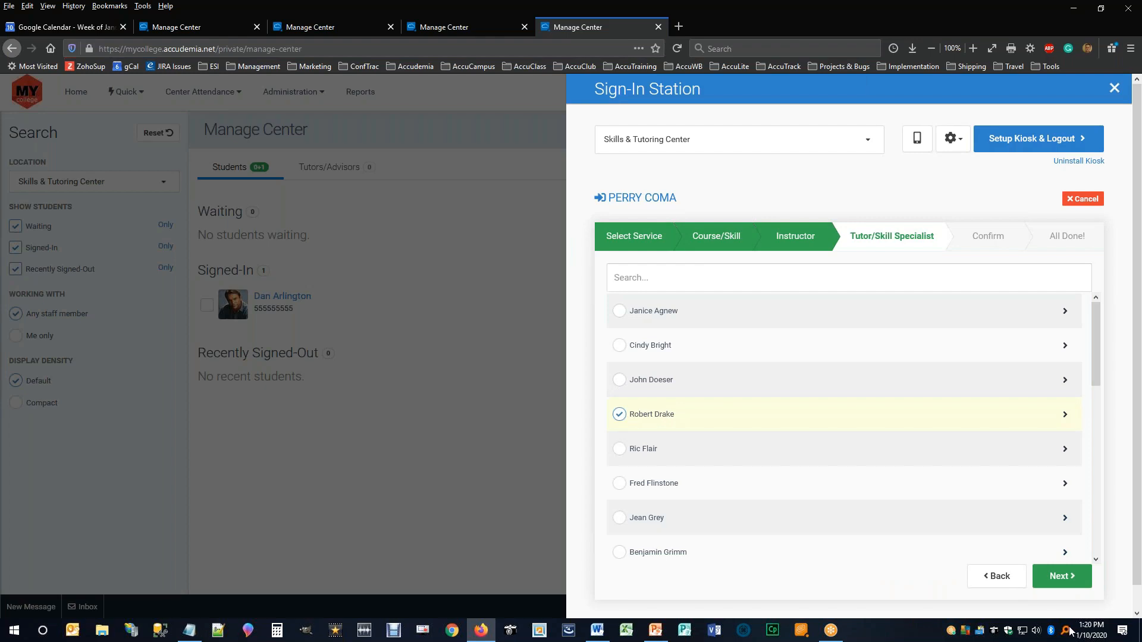
pyautogui.click(1059, 576)
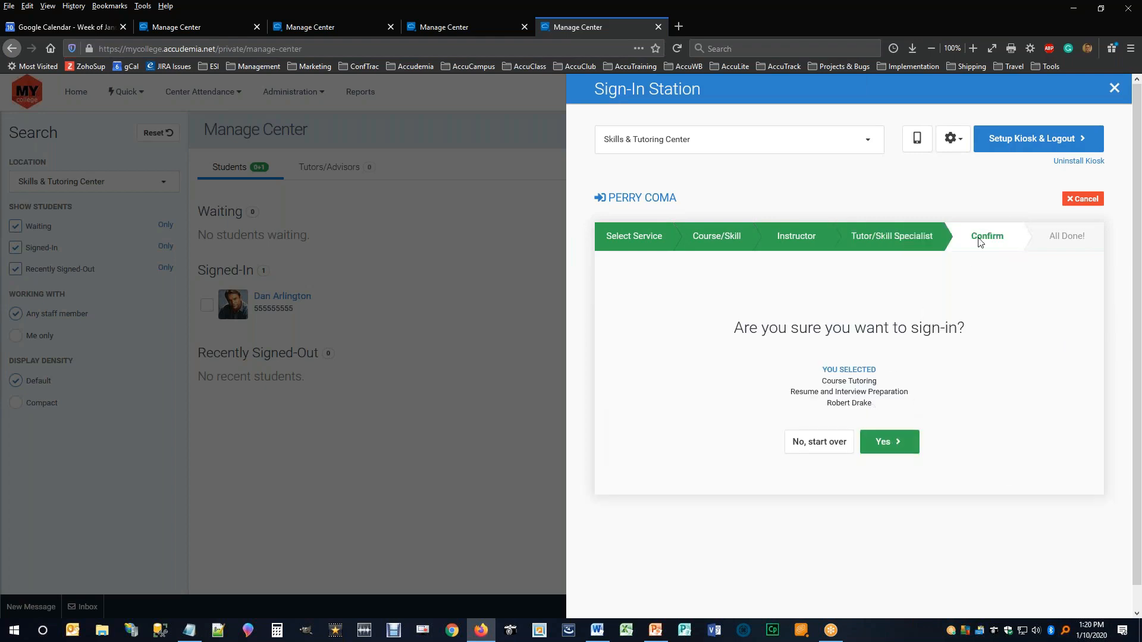
pyautogui.click(885, 447)
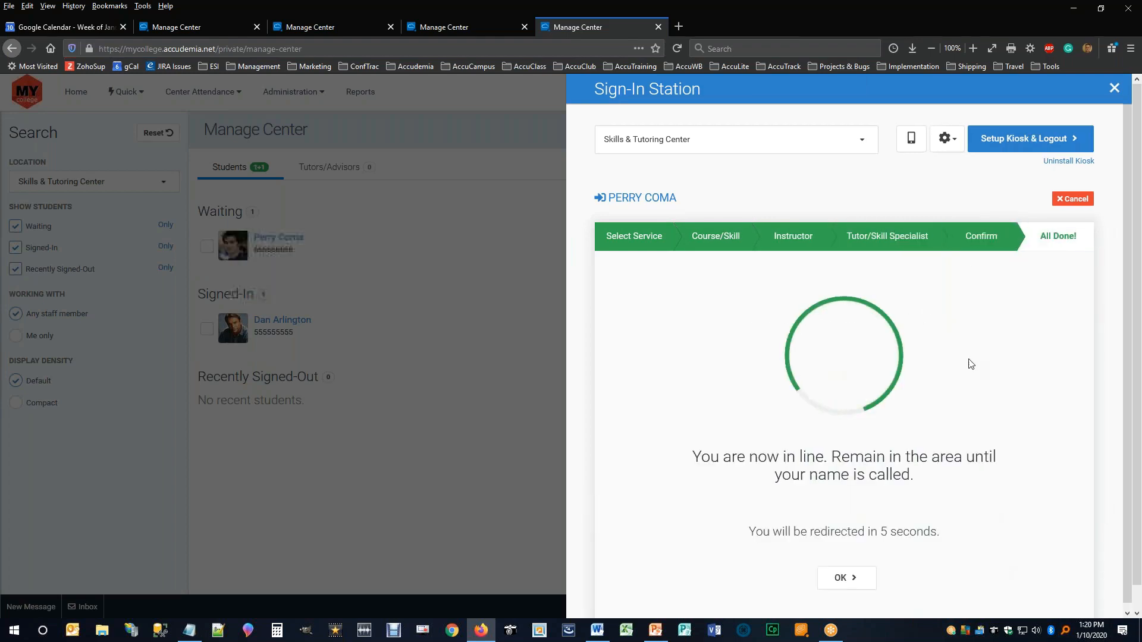
pyautogui.moveTo(933, 480); pyautogui.dragTo(693, 456)
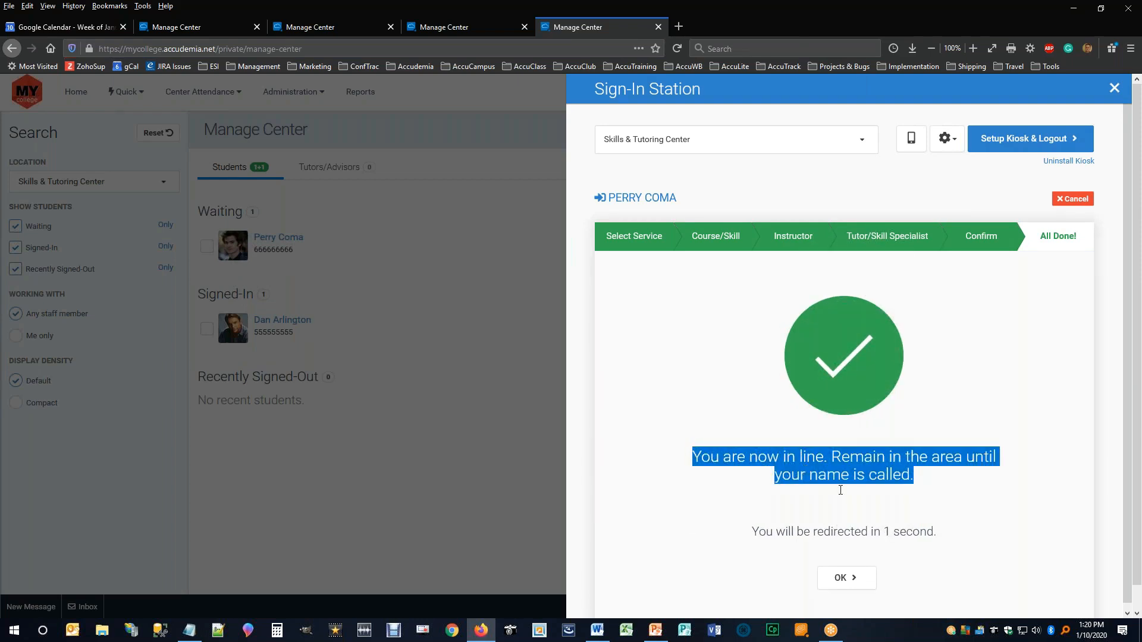
pyautogui.click(717, 202)
pyautogui.click(408, 233)
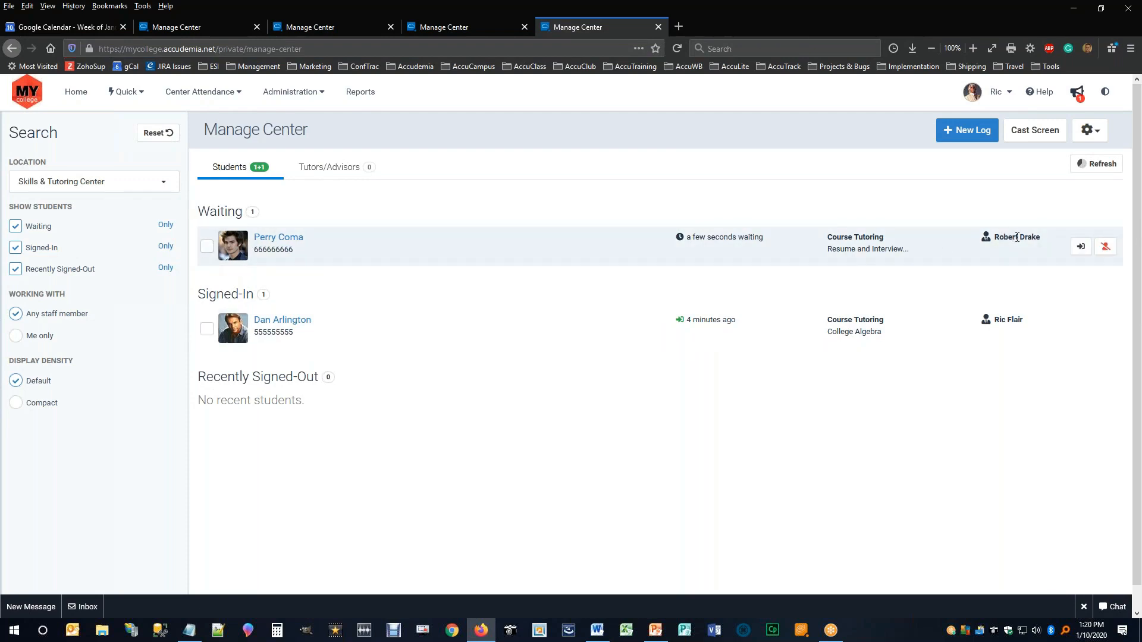
# Point out the waiting student's assigned tutor and check which actions are offered when that student is selected
pyautogui.moveTo(1044, 241); pyautogui.dragTo(997, 239)
pyautogui.click(209, 252)
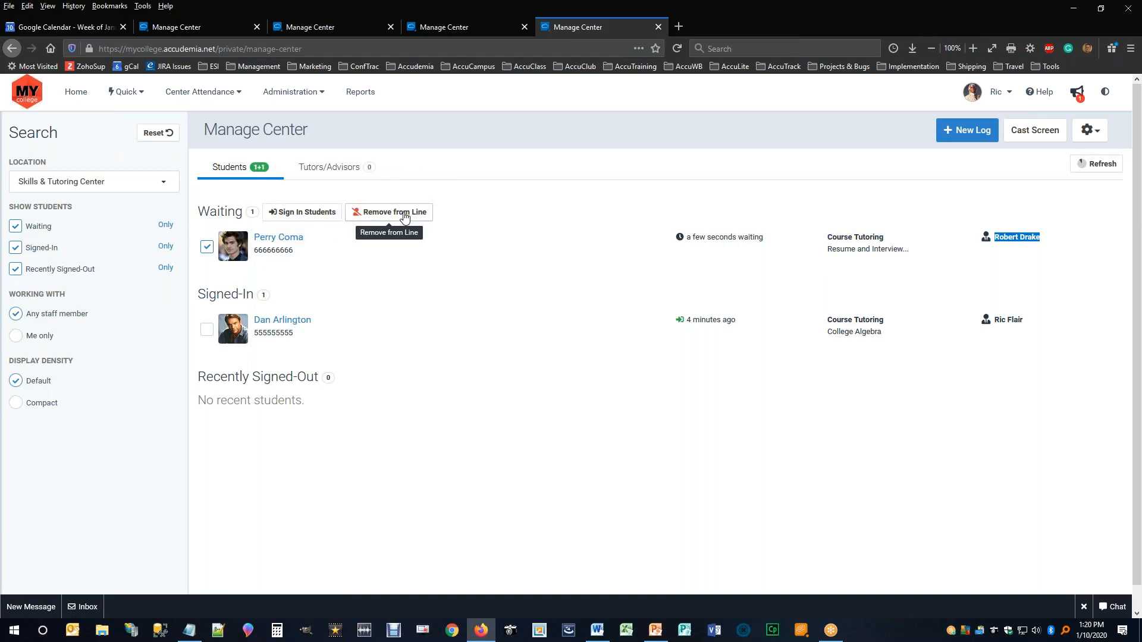
pyautogui.click(207, 249)
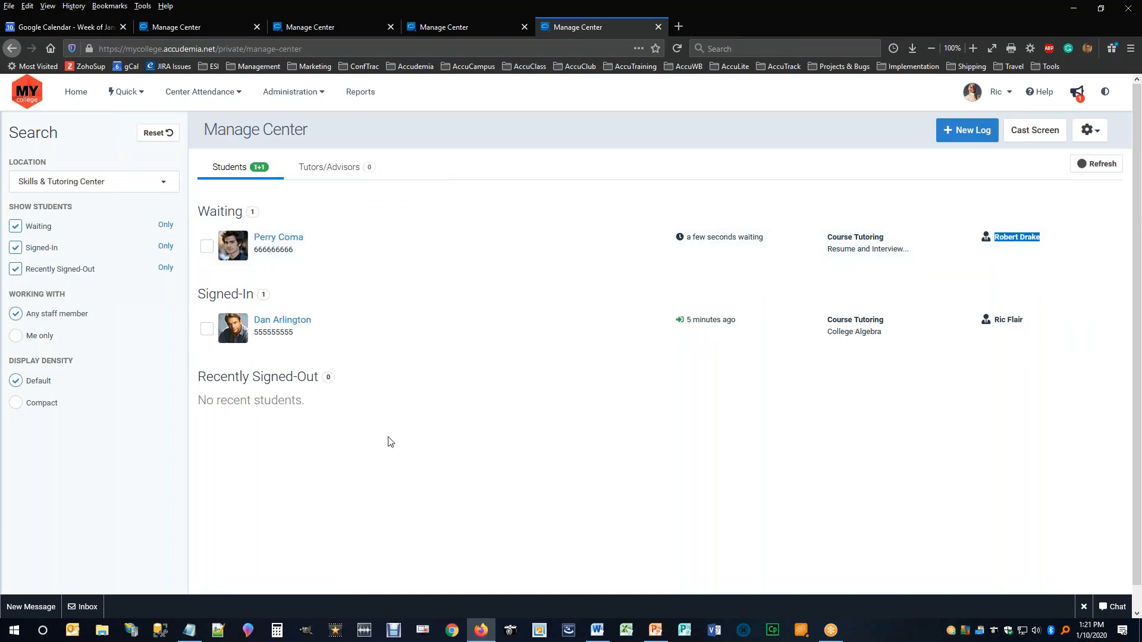
# Put the signed-in student back in line for the first listed person under Other tutor/advisor, with the current visit set to Keep/Sign-Out
pyautogui.click(207, 331)
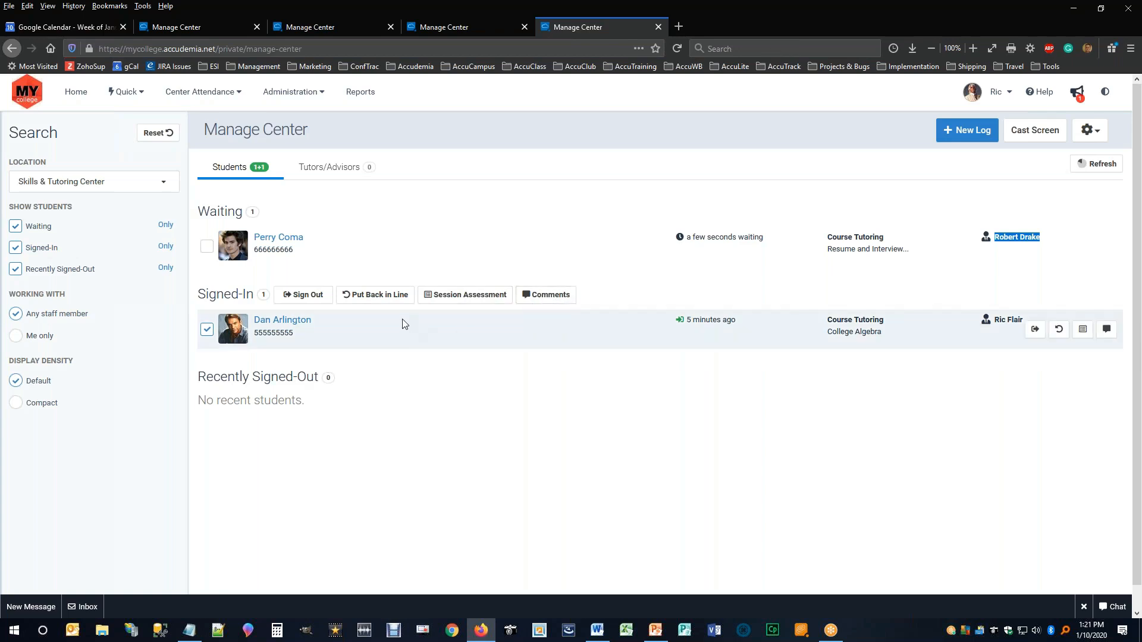
pyautogui.click(367, 296)
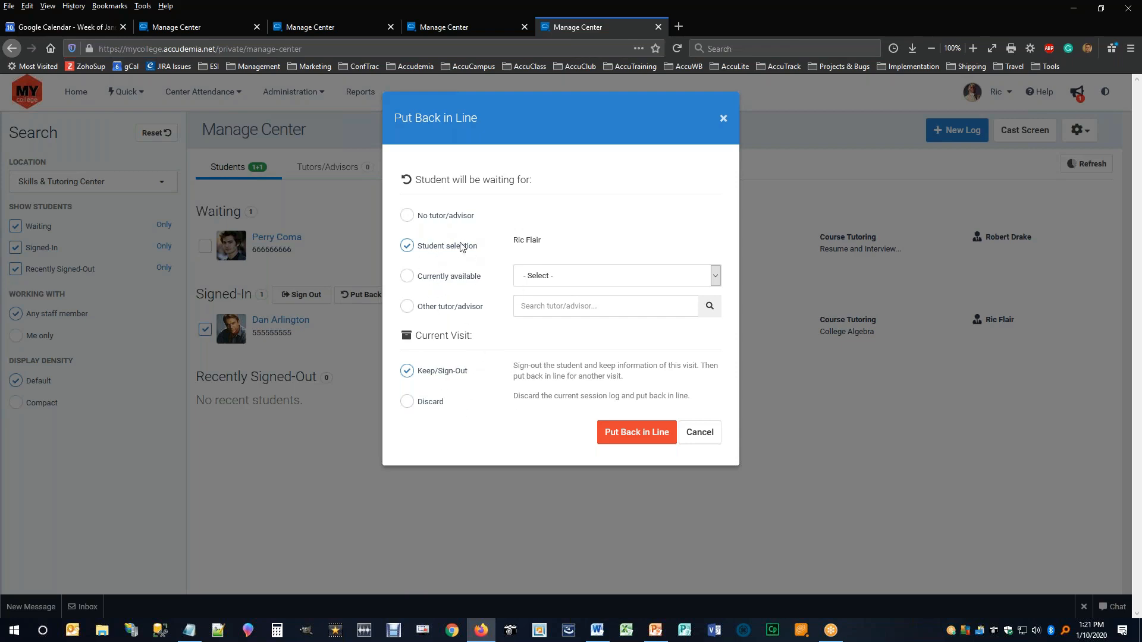
pyautogui.click(409, 279)
pyautogui.click(610, 280)
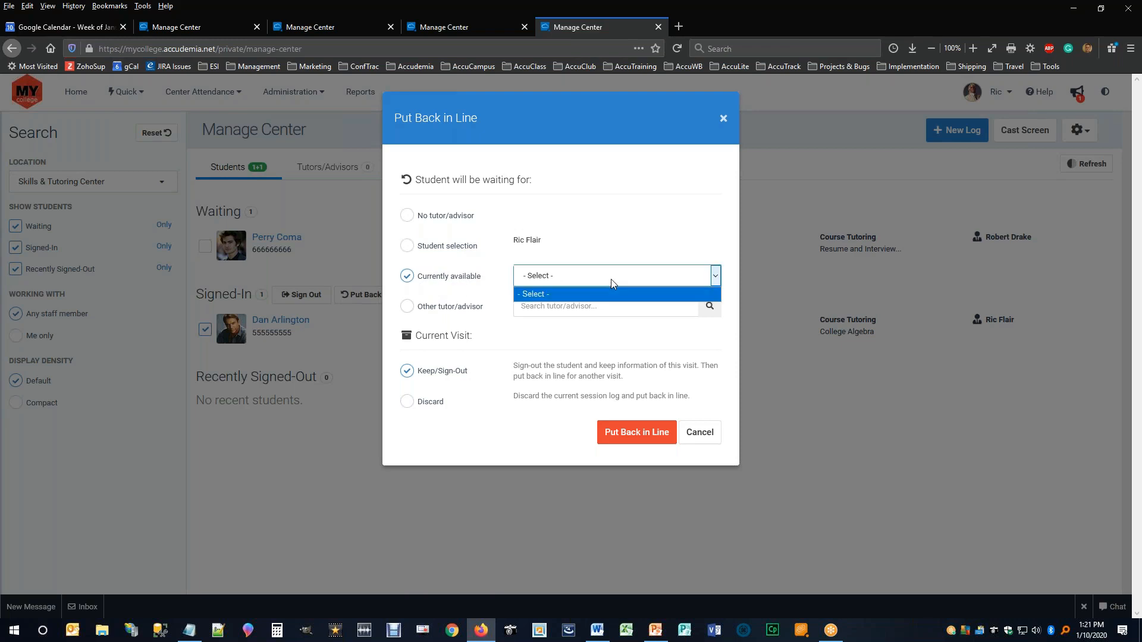
pyautogui.click(408, 305)
pyautogui.click(709, 306)
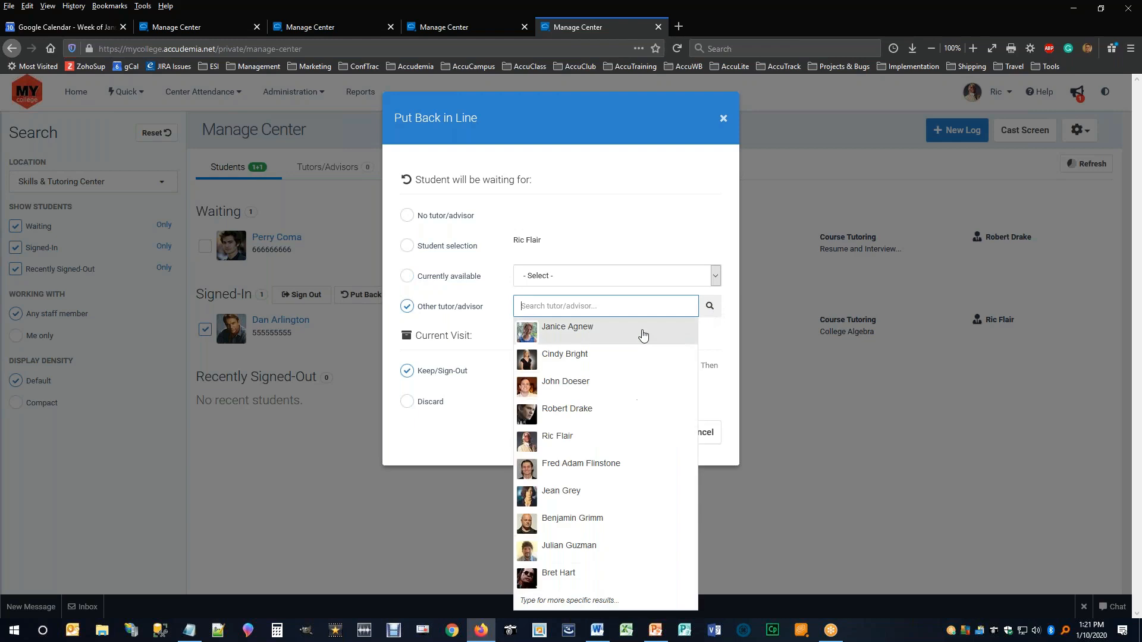
pyautogui.click(582, 335)
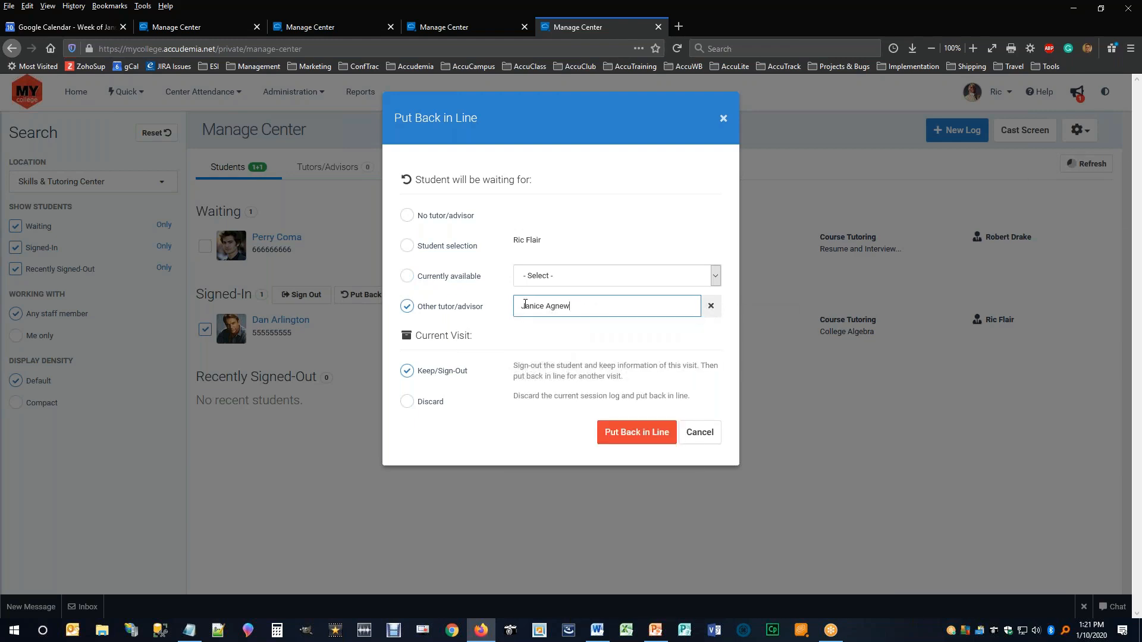
pyautogui.click(649, 440)
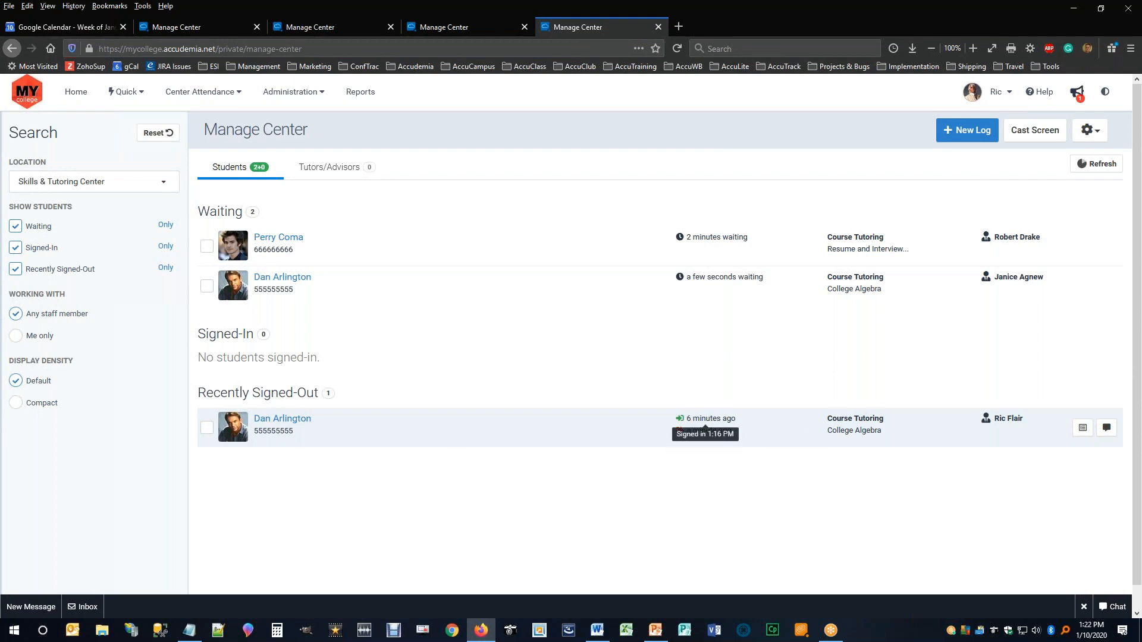
# Review the requeued student's recently signed-out visit times and the tutor assigned in the waiting list
pyautogui.moveTo(708, 431)
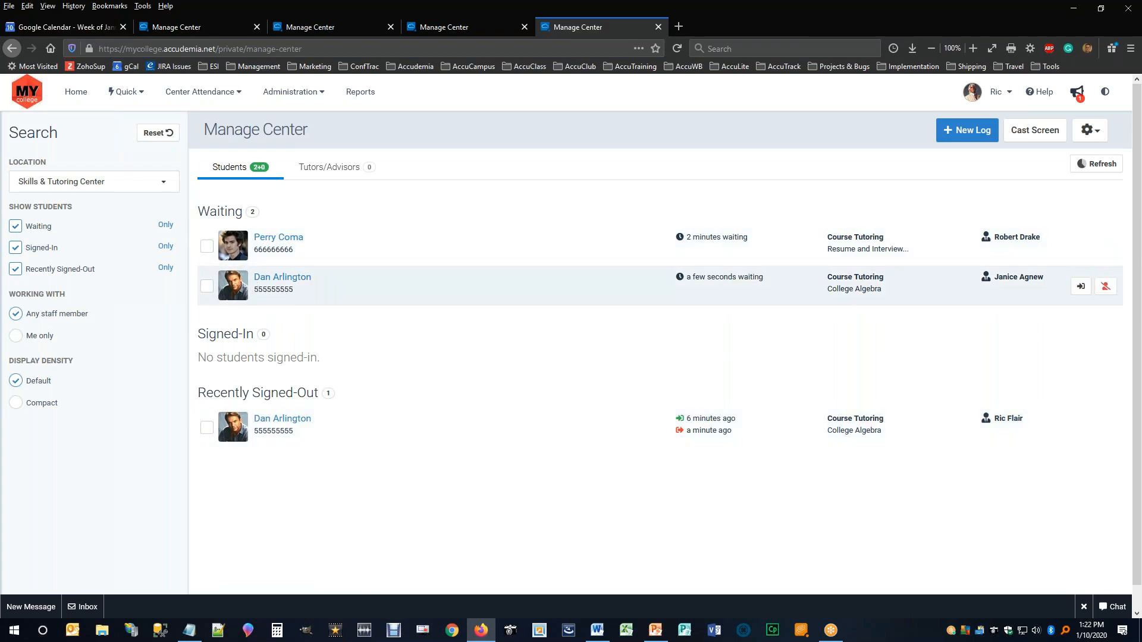
pyautogui.moveTo(1044, 277); pyautogui.dragTo(992, 277)
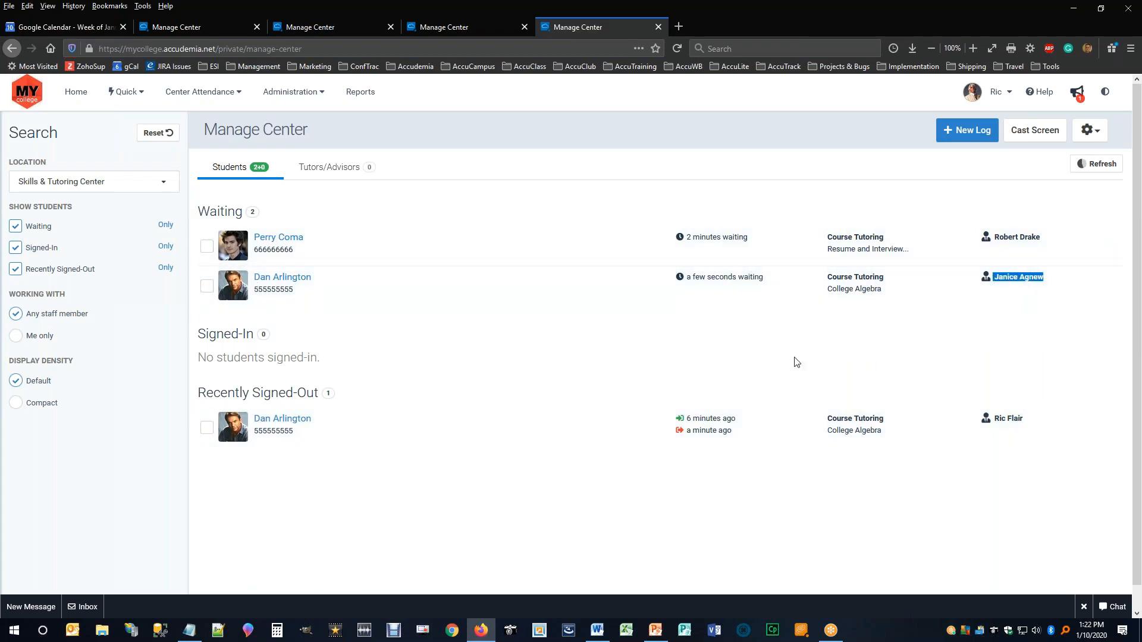
pyautogui.click(805, 343)
# Add the comment "Helped with Study Skills but needs to meet again." to the recently signed-out visit, then close the comments and deselect the visit
pyautogui.click(206, 428)
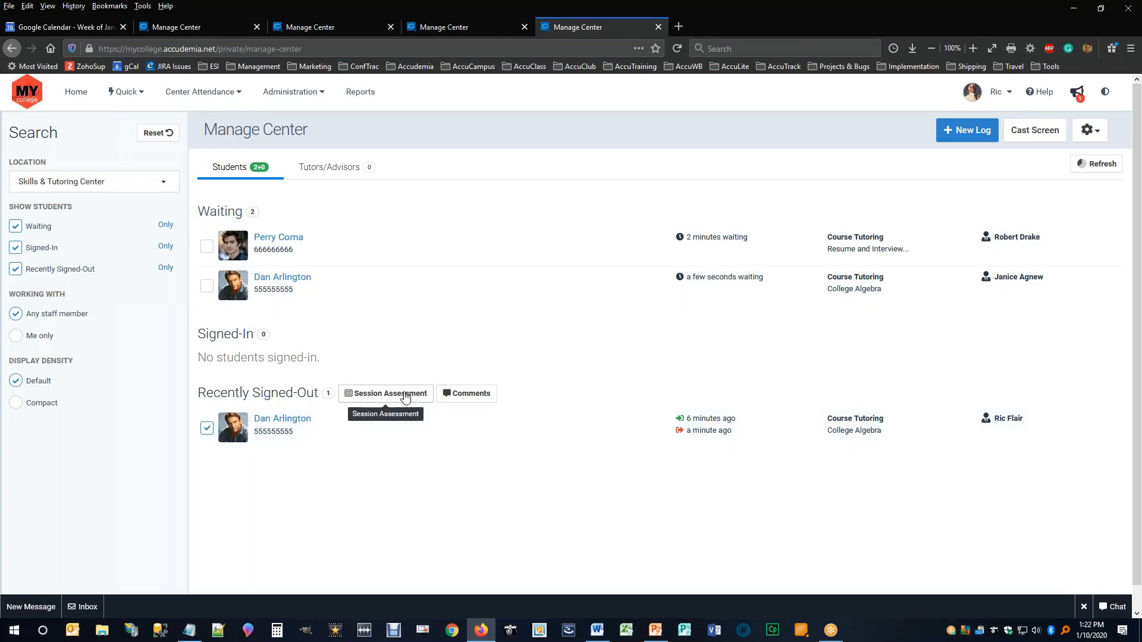
pyautogui.click(471, 394)
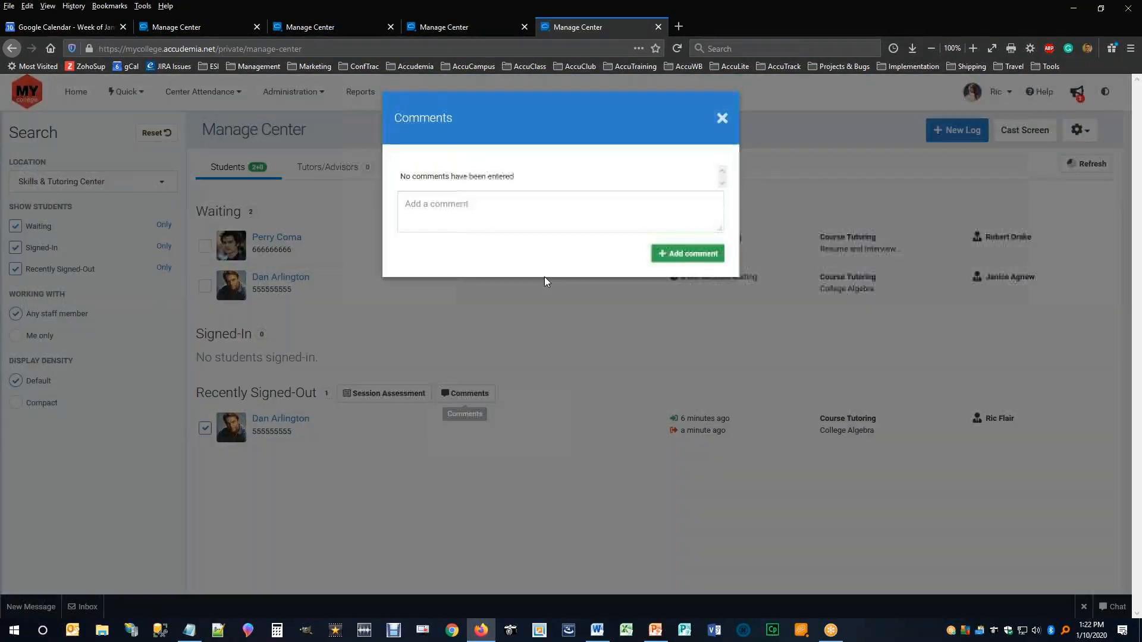
pyautogui.click(504, 217)
pyautogui.write('Helped with Study Skills but needs to meet again.')
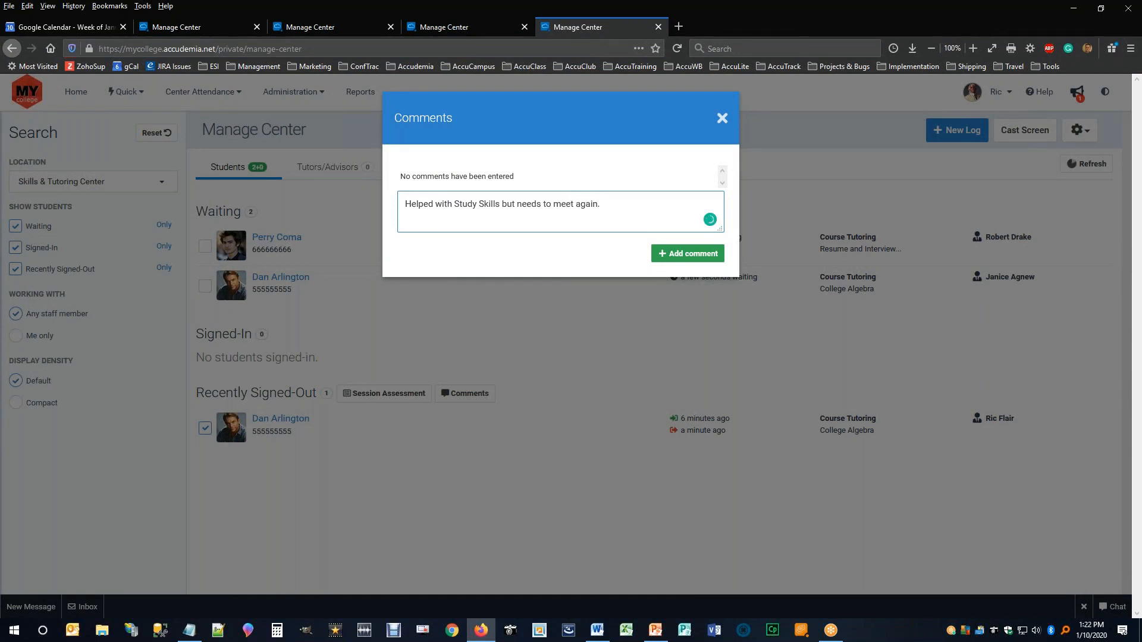
pyautogui.click(688, 255)
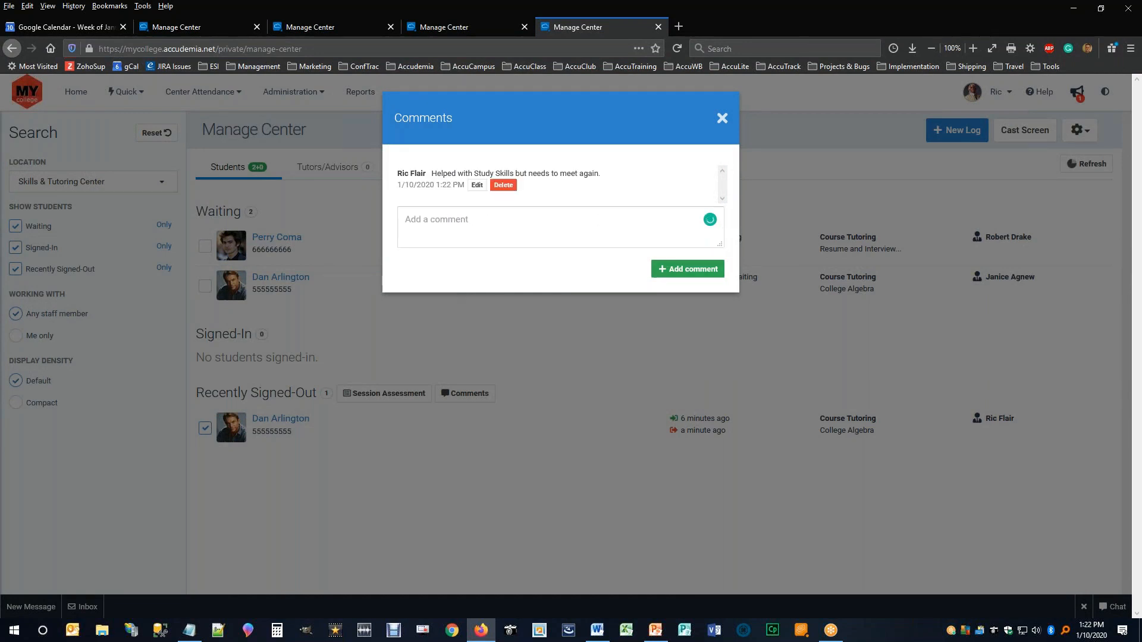
pyautogui.click(723, 121)
pyautogui.click(207, 428)
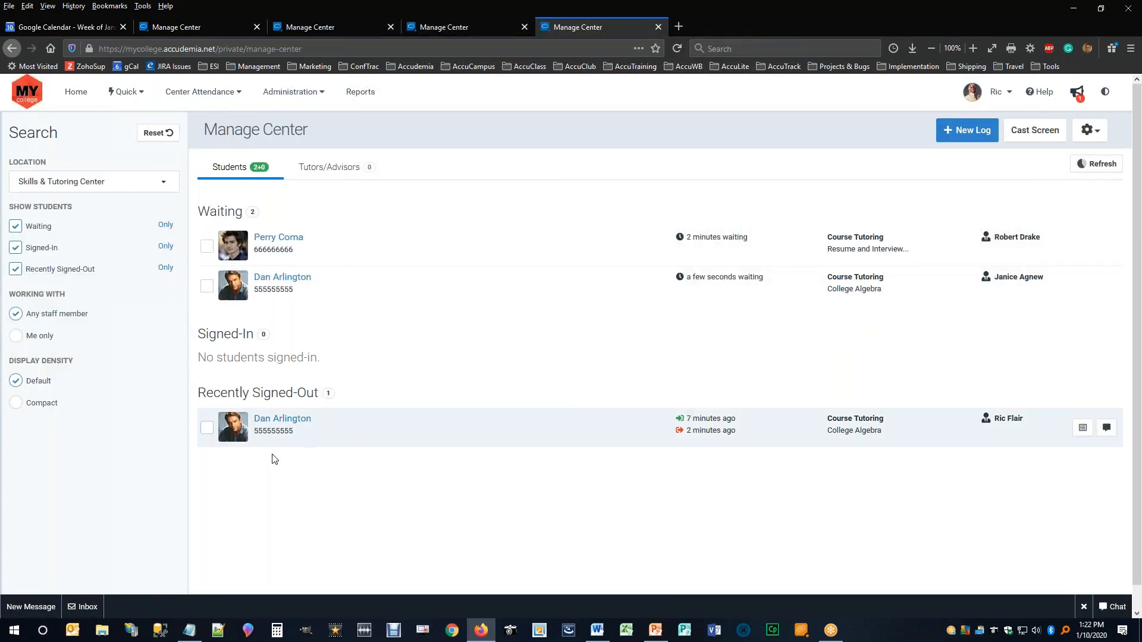
# Switch to the PowerPoint slide show and advance to the "Note to Admins: Enable these features for Tutors" slide
pyautogui.click(655, 630)
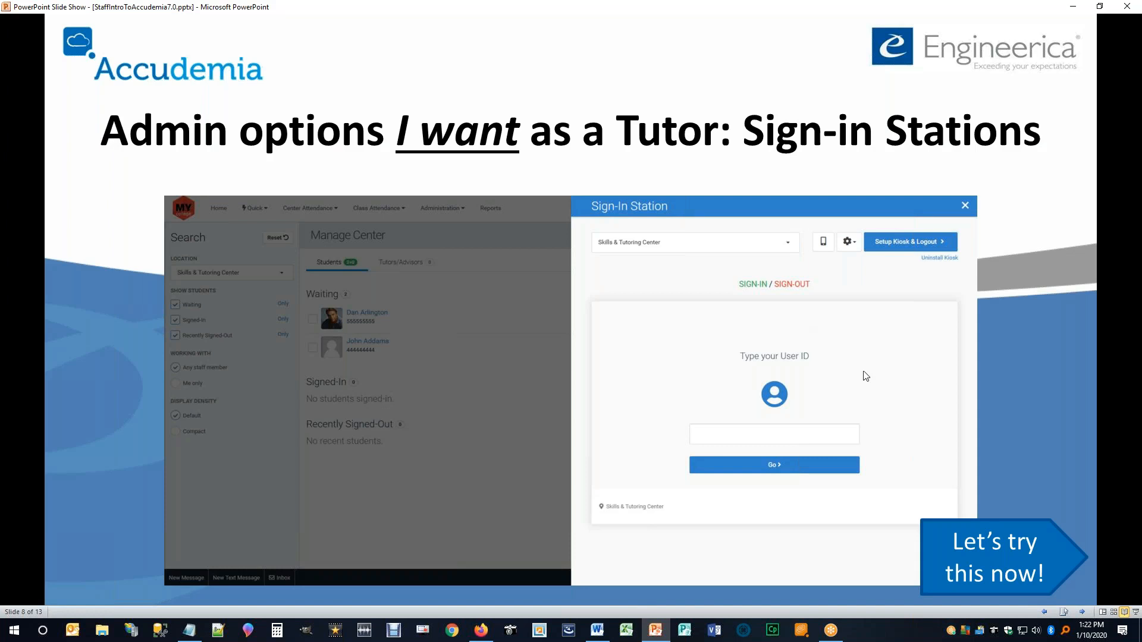
pyautogui.click(1041, 451)
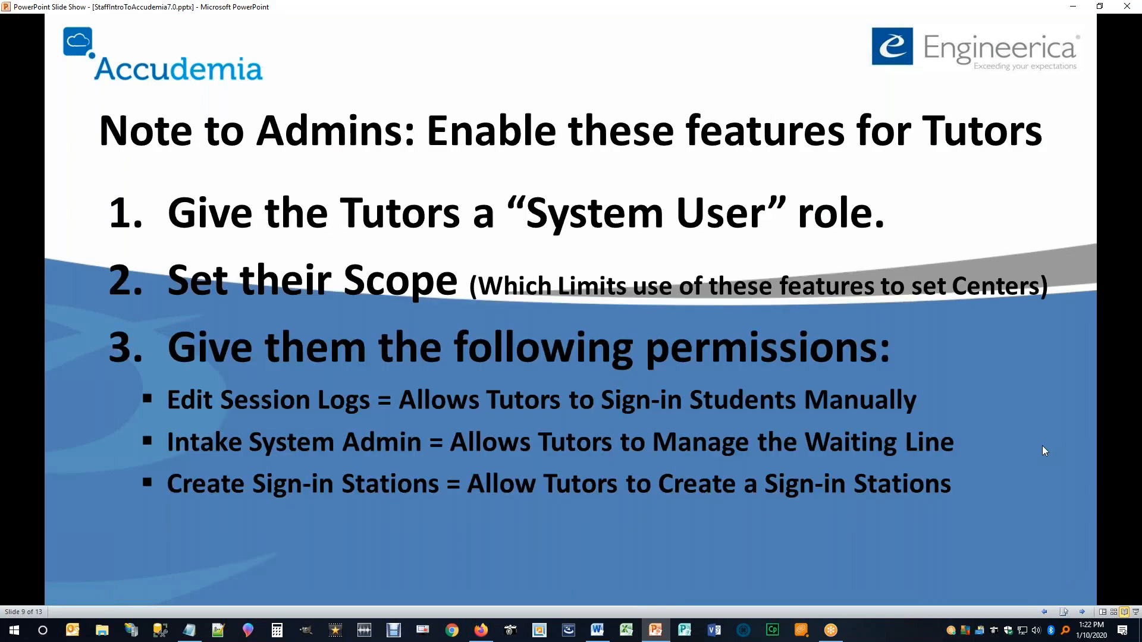